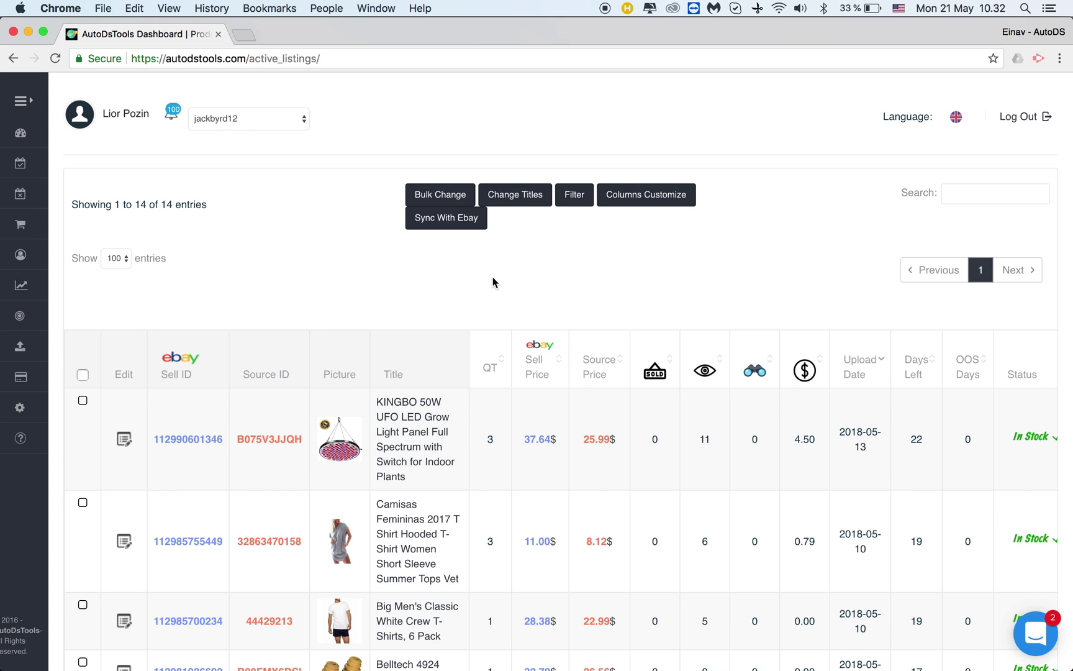
# Step: Go to the dashboard overview and open the list of active listings
pyautogui.scroll(-10, 492, 283)
pyautogui.scroll(10, 492, 283)
pyautogui.scroll(-3, 492, 283)
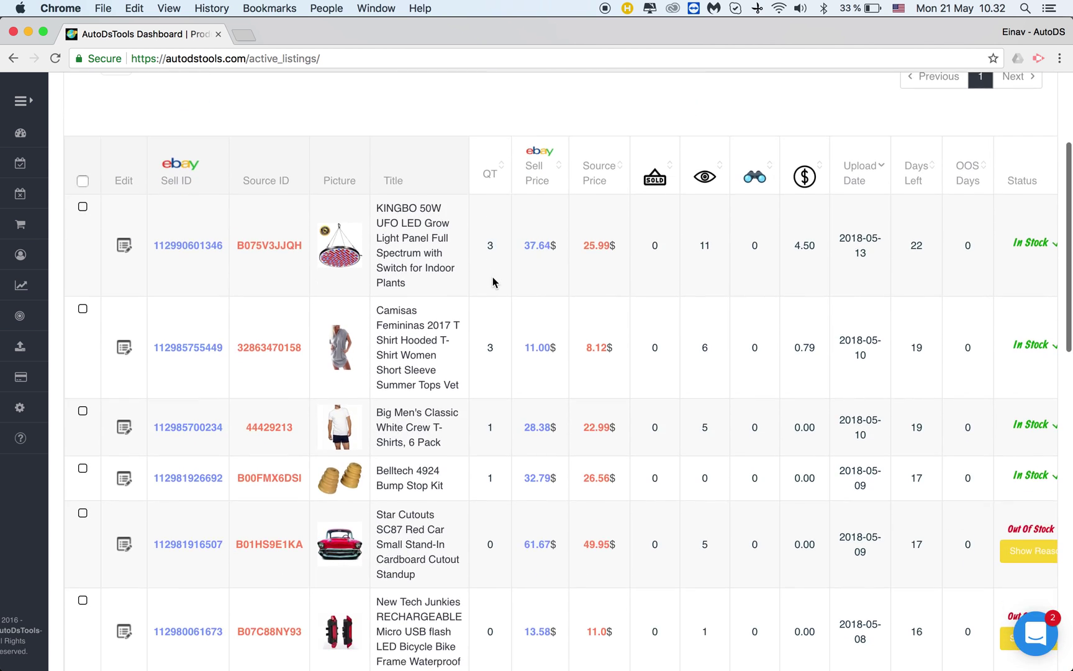
pyautogui.scroll(3, 492, 283)
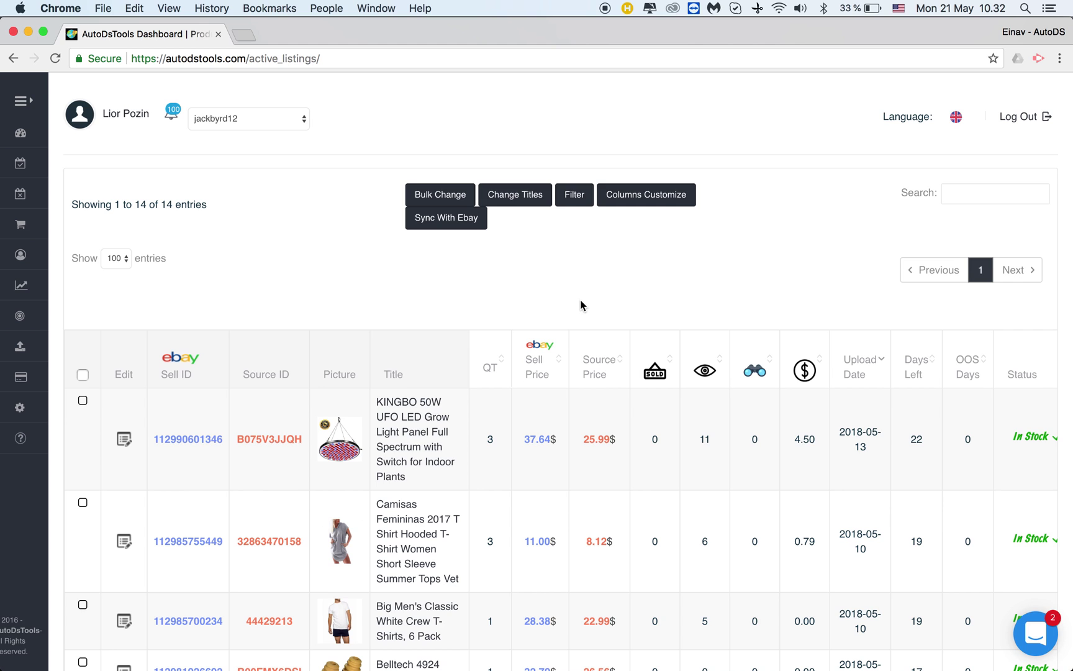
pyautogui.scroll(-3, 580, 300)
pyautogui.scroll(3, 580, 299)
pyautogui.click(20, 132)
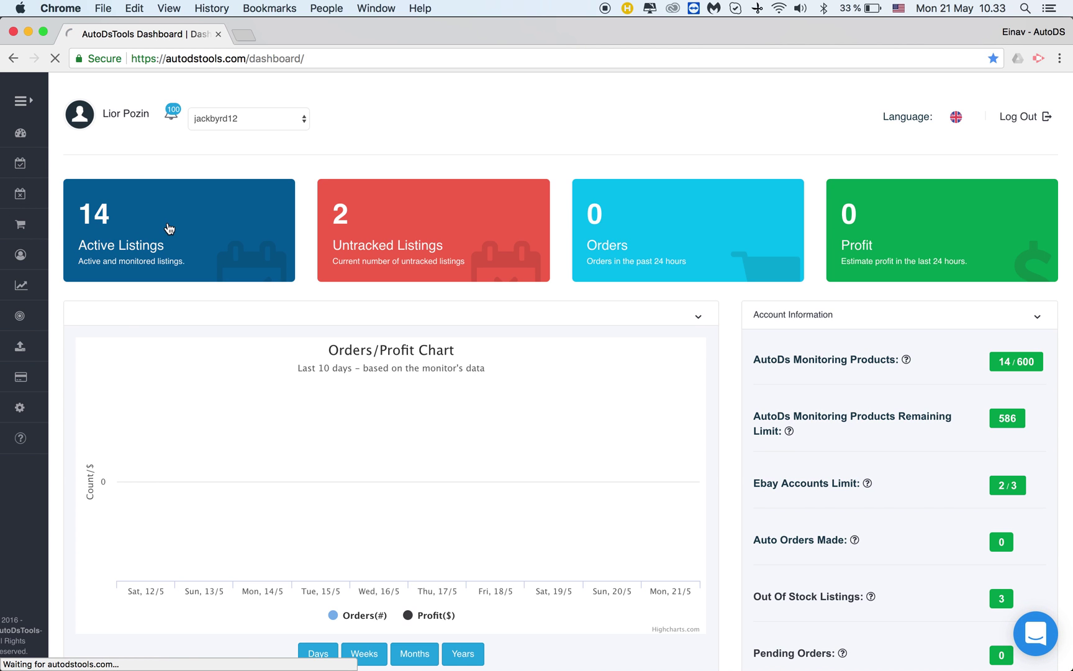
pyautogui.click(237, 244)
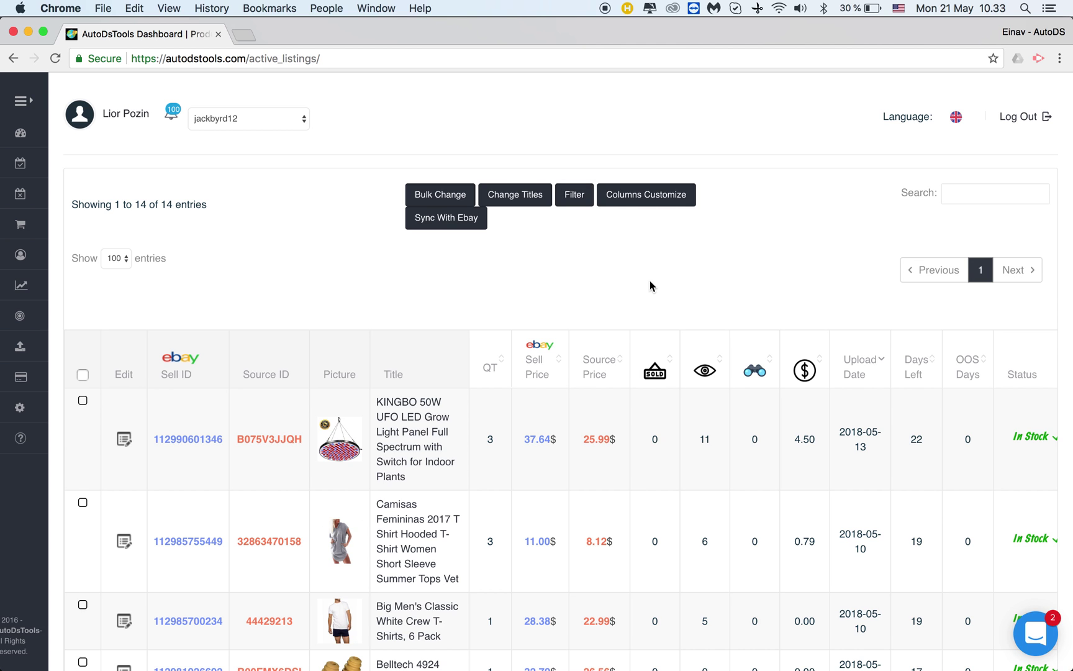
# Step: Select the grow light panel, hooded T-shirt and crew T-shirts six-pack listings
pyautogui.scroll(-3, 650, 286)
pyautogui.scroll(3, 650, 285)
pyautogui.scroll(-5, 650, 286)
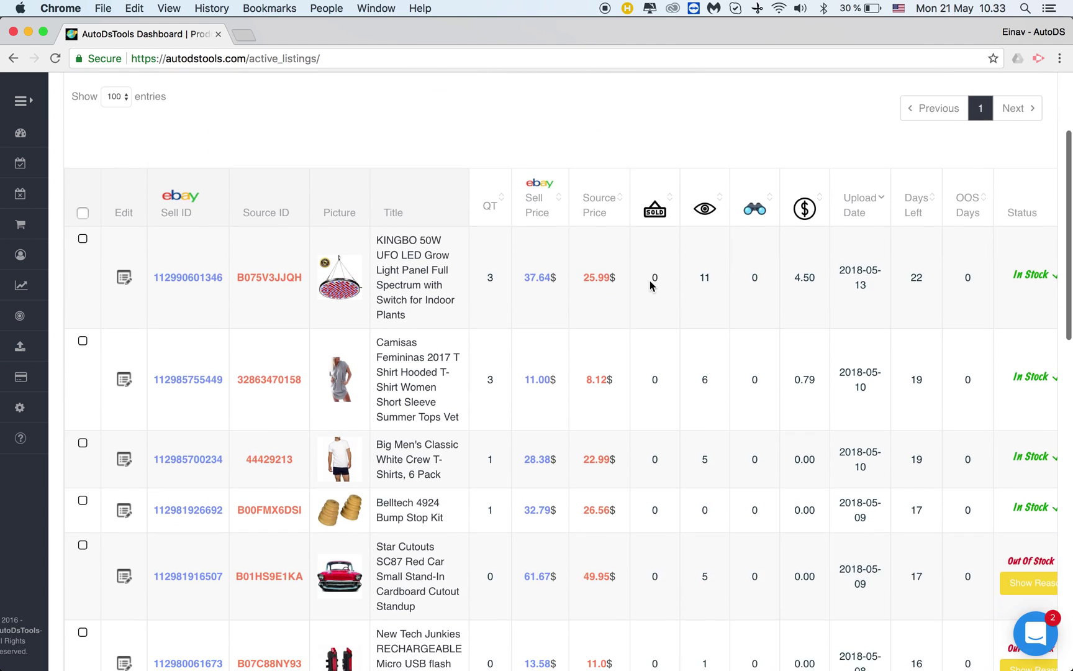
pyautogui.scroll(6, 650, 285)
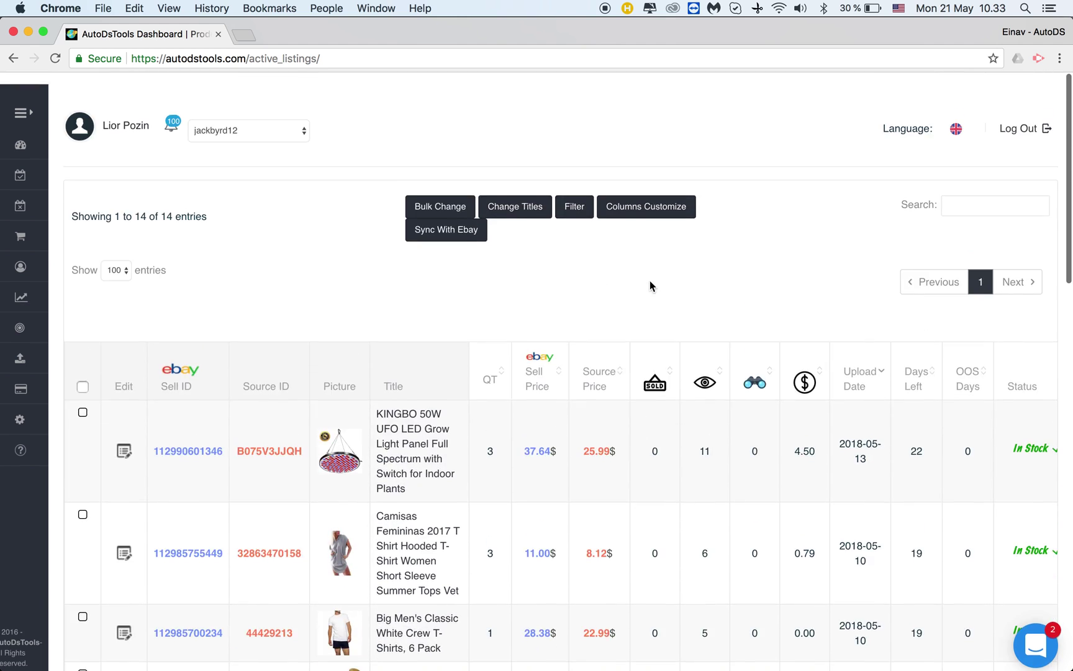
pyautogui.scroll(-2, 340, 297)
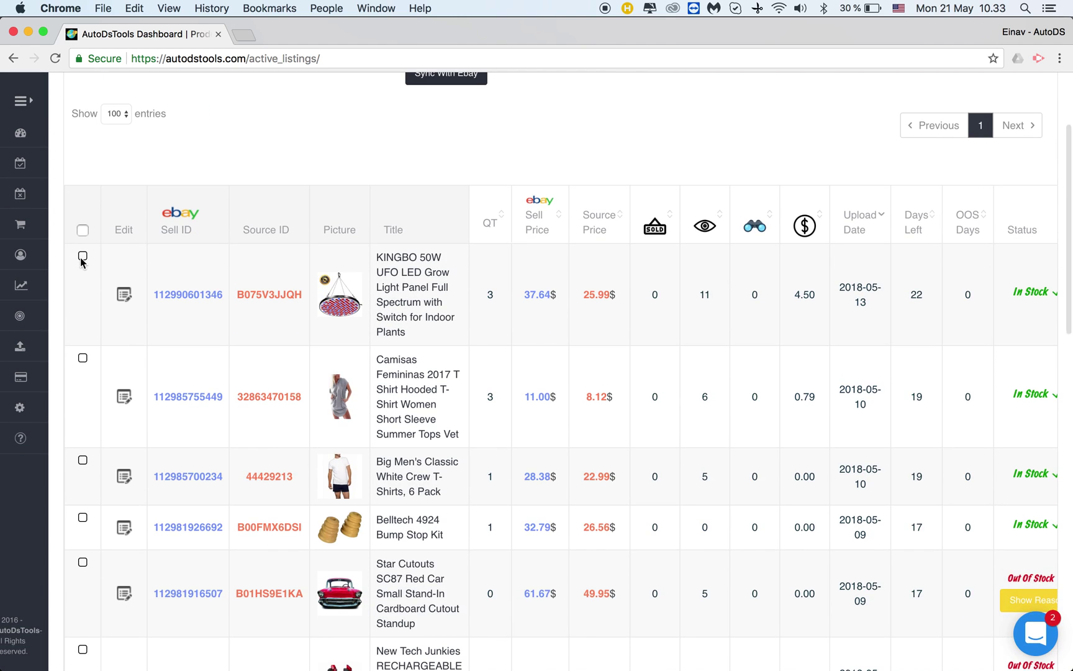
pyautogui.click(82, 255)
pyautogui.click(83, 358)
pyautogui.click(83, 460)
# Step: Leave entries per page unchanged and open bulk change settings for the selected listings
pyautogui.scroll(3, 353, 416)
pyautogui.scroll(-1, 352, 416)
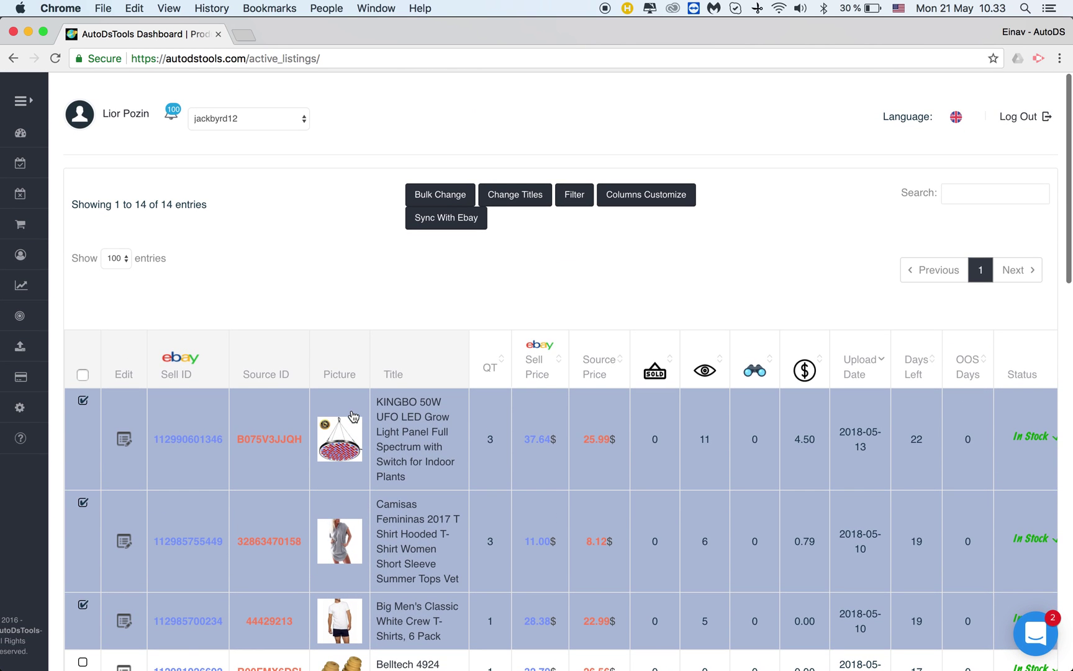
pyautogui.click(113, 259)
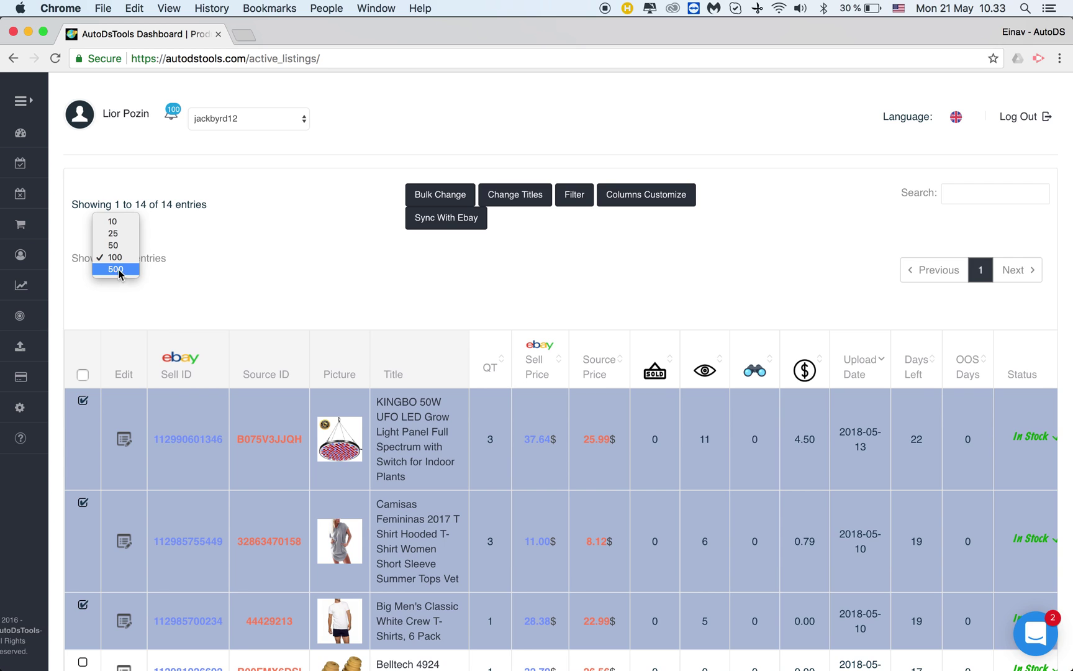
pyautogui.click(198, 264)
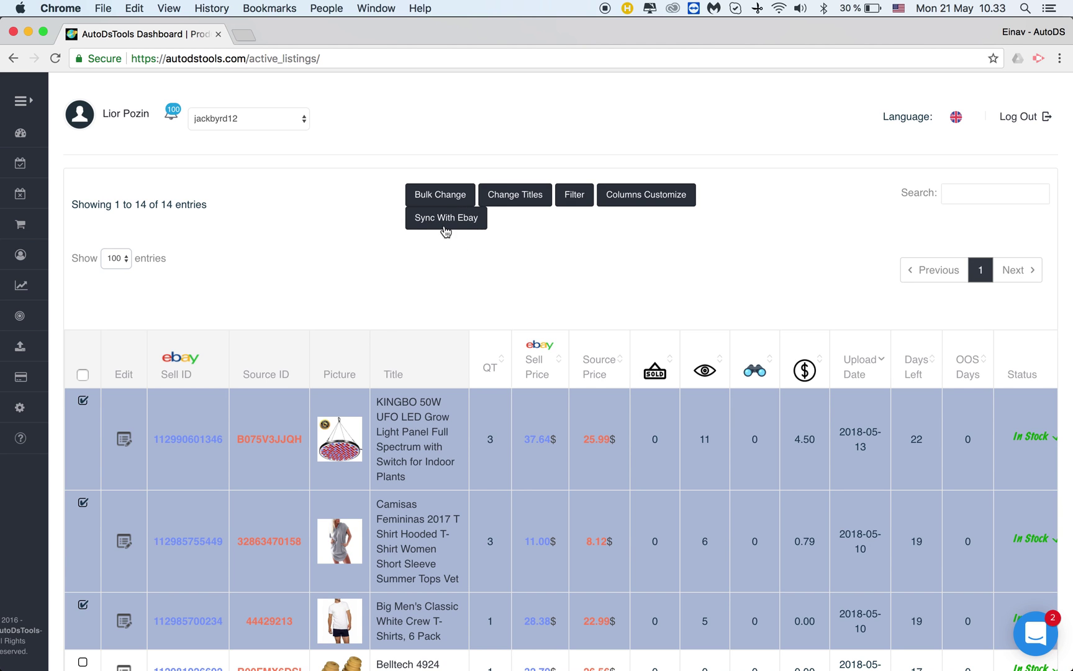
pyautogui.click(453, 197)
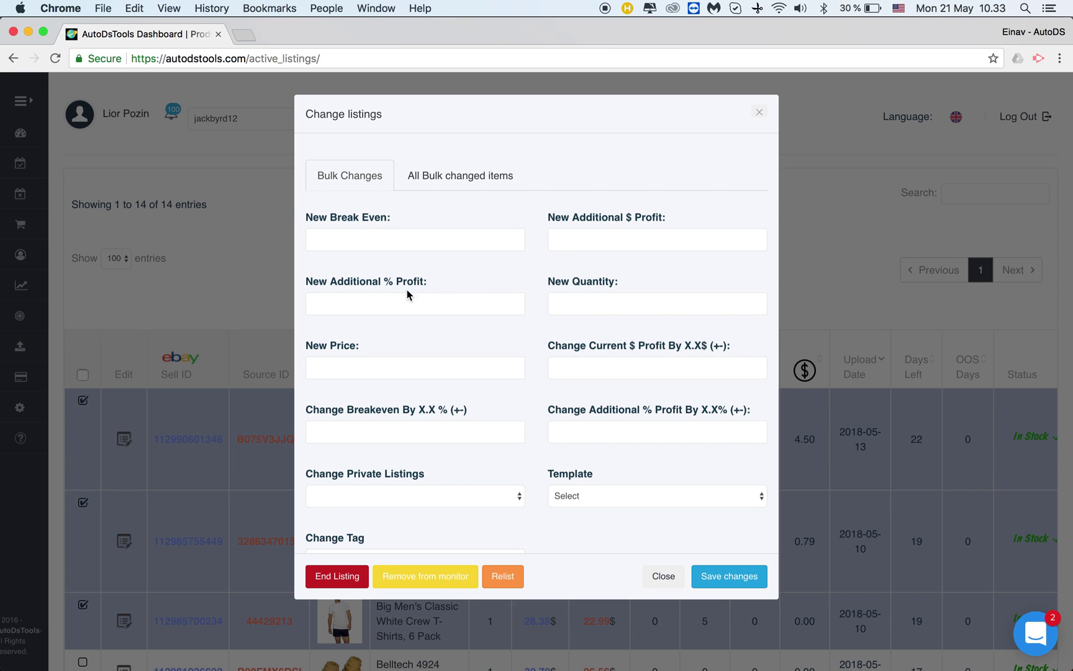
# Step: Enter 10 as New Break Even and 0 as New Additional $ Profit
pyautogui.click(360, 240)
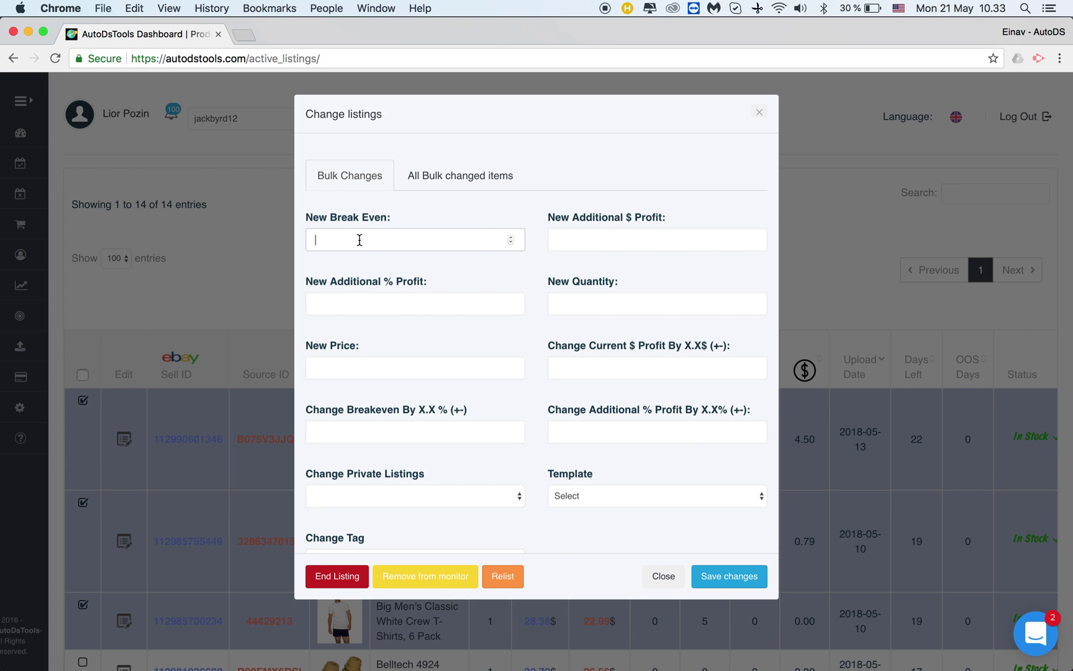
pyautogui.write('10')
pyautogui.click(607, 238)
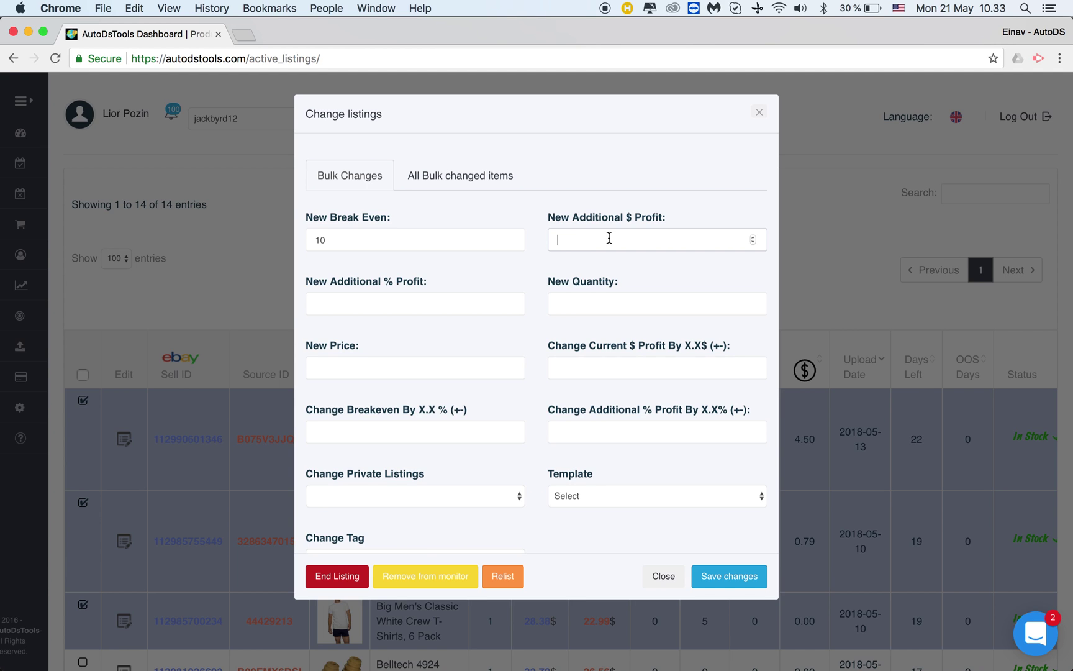
pyautogui.write('10')
pyautogui.doubleClick(562, 239)
pyautogui.write('0')
pyautogui.click(364, 304)
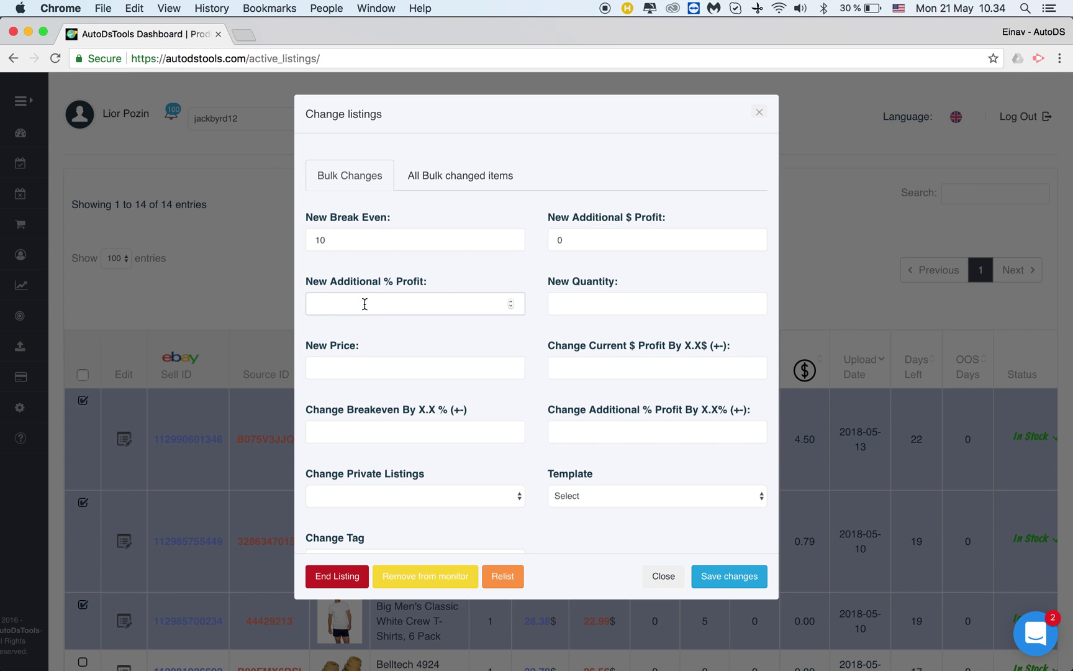
# Step: Change New Break Even from 10 to 20
pyautogui.click(354, 240)
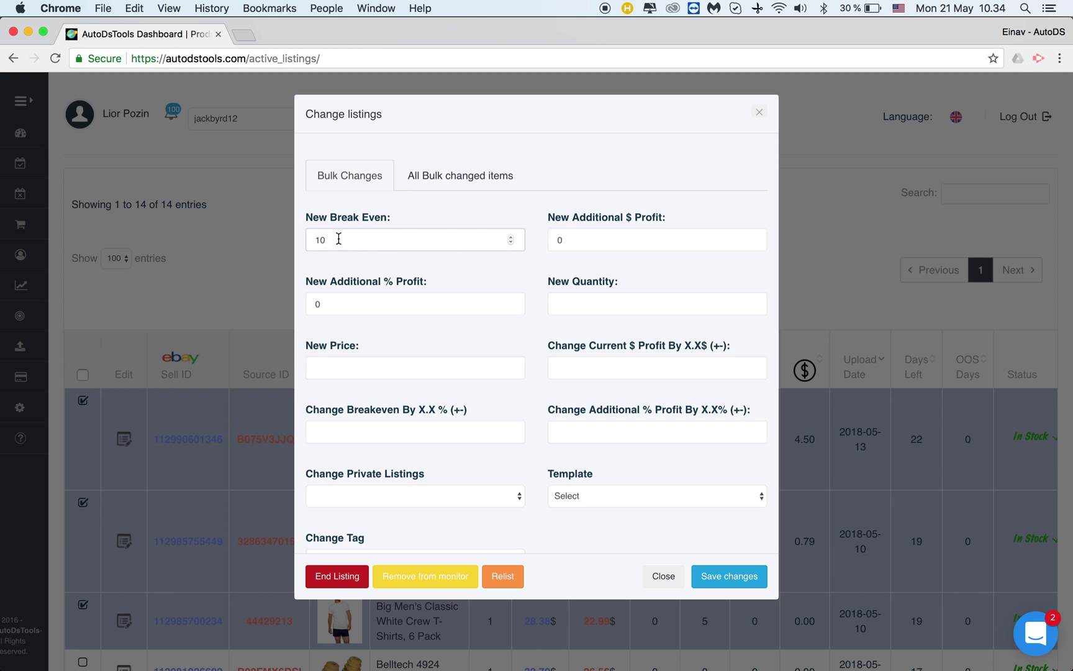
pyautogui.doubleClick(314, 240)
pyautogui.click(364, 247)
pyautogui.doubleClick(314, 239)
pyautogui.click(385, 269)
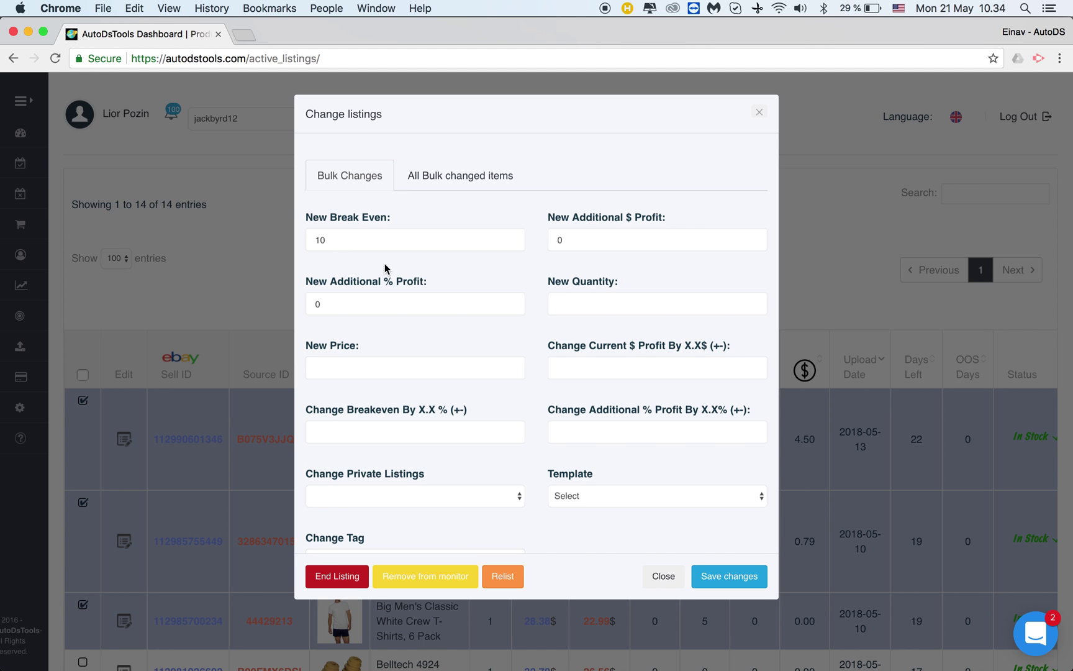
pyautogui.click(354, 242)
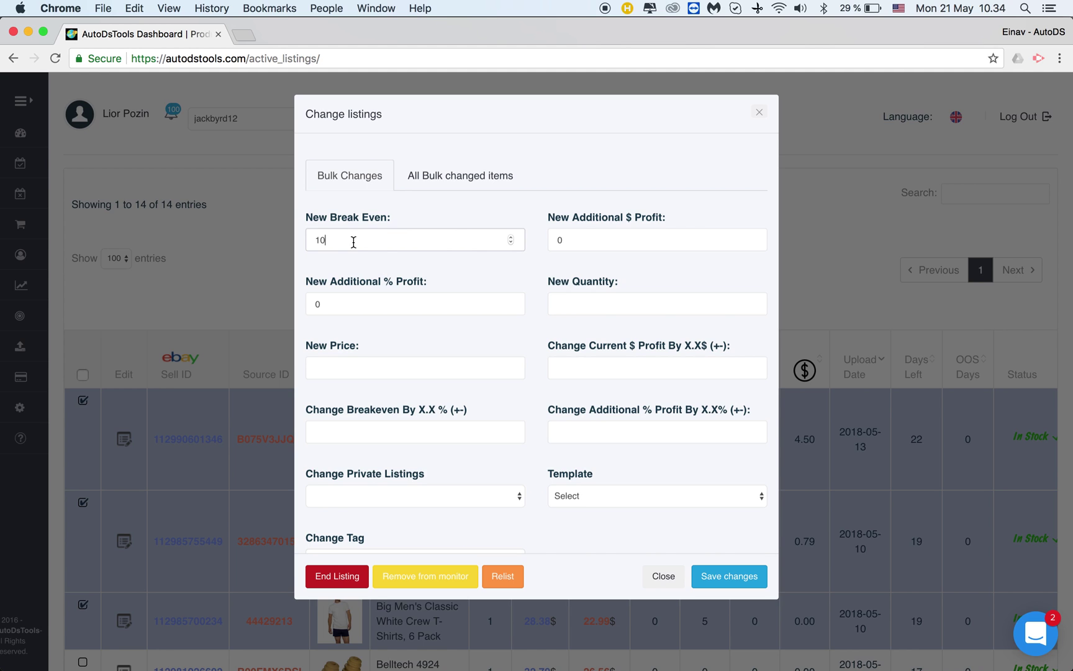
pyautogui.moveTo(341, 242); pyautogui.dragTo(310, 240)
pyautogui.write('20')
pyautogui.click(525, 277)
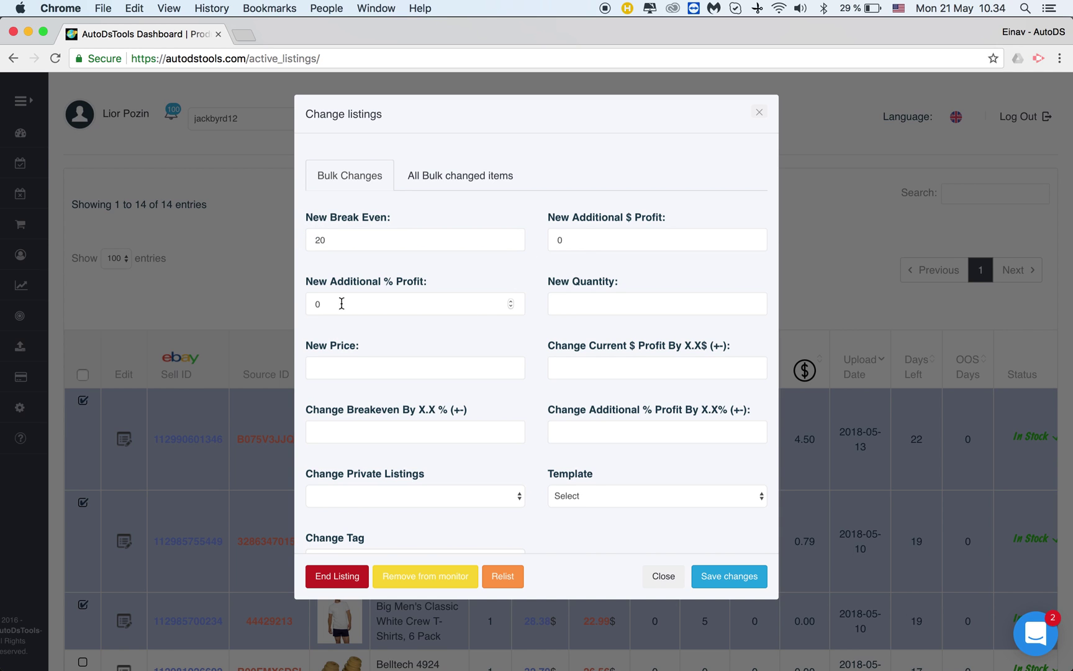
# Step: Set New Additional % Profit to 20
pyautogui.moveTo(338, 303); pyautogui.dragTo(296, 305)
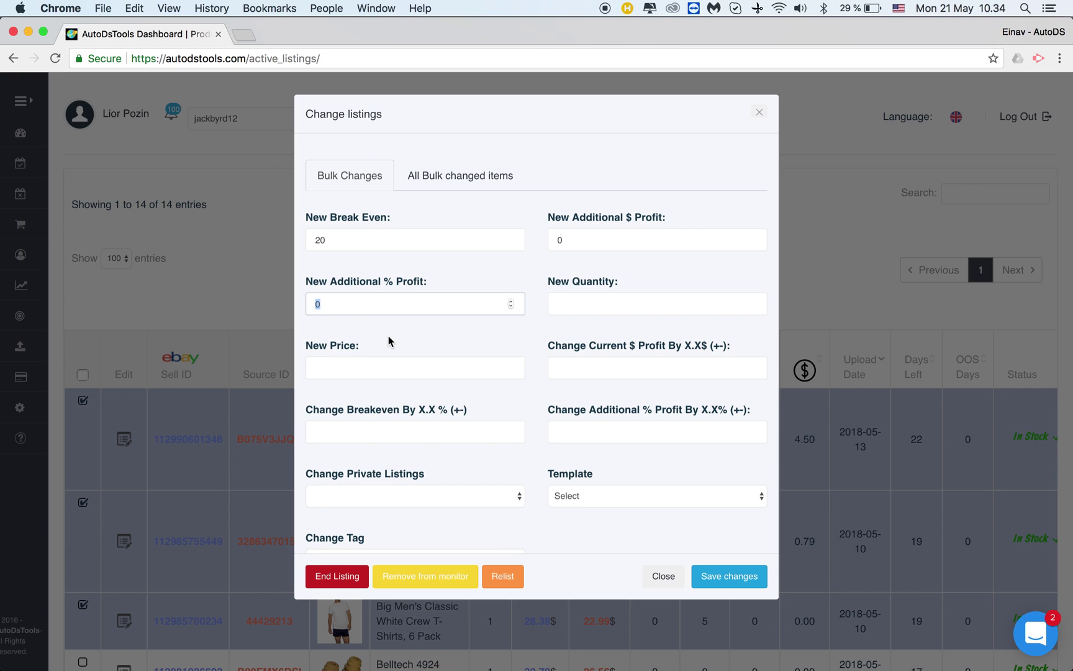
pyautogui.write('10')
pyautogui.press('BackSpace')
pyautogui.press('BackSpace')
pyautogui.write('20')
pyautogui.click(602, 300)
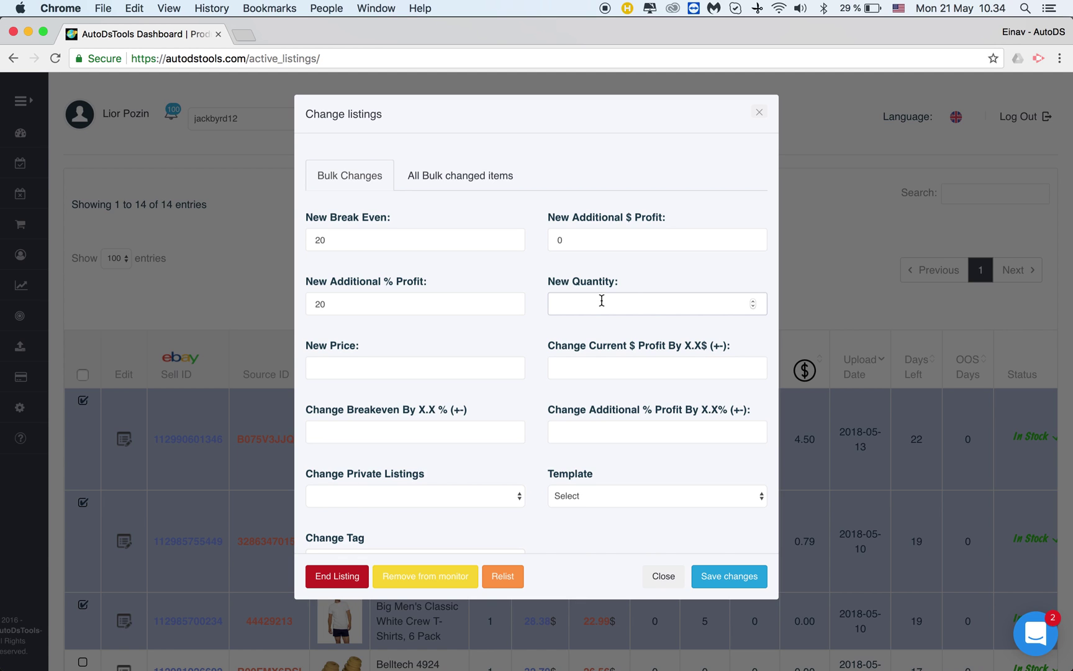
# Step: Set New Quantity to 3, leaving new price and current $ profit change blank
pyautogui.write('3')
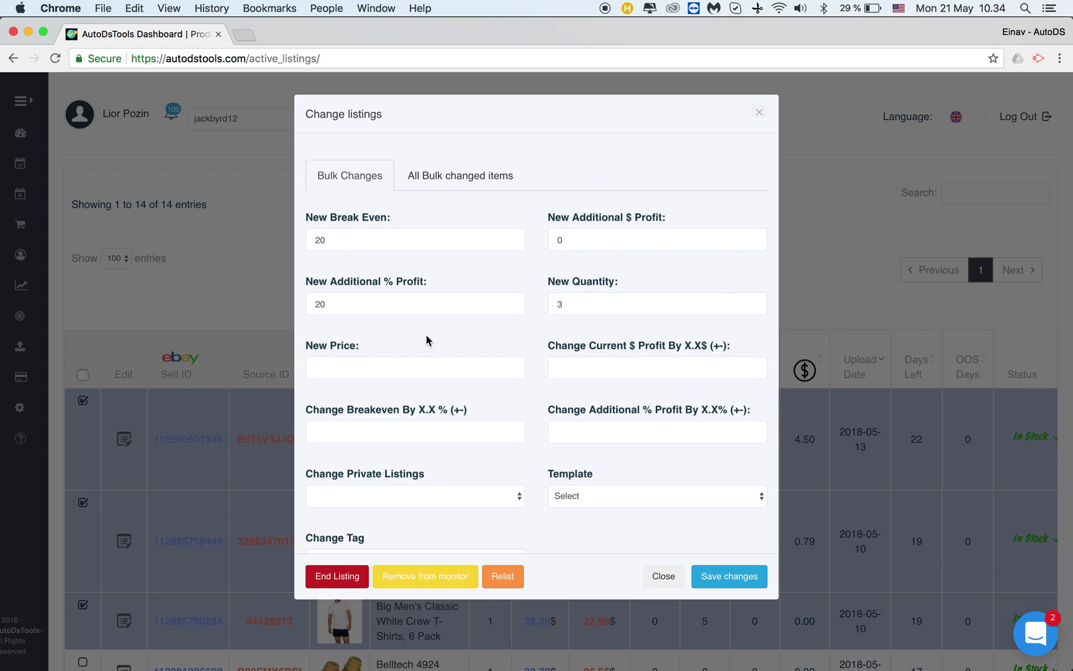
pyautogui.scroll(-3, 426, 335)
pyautogui.click(408, 242)
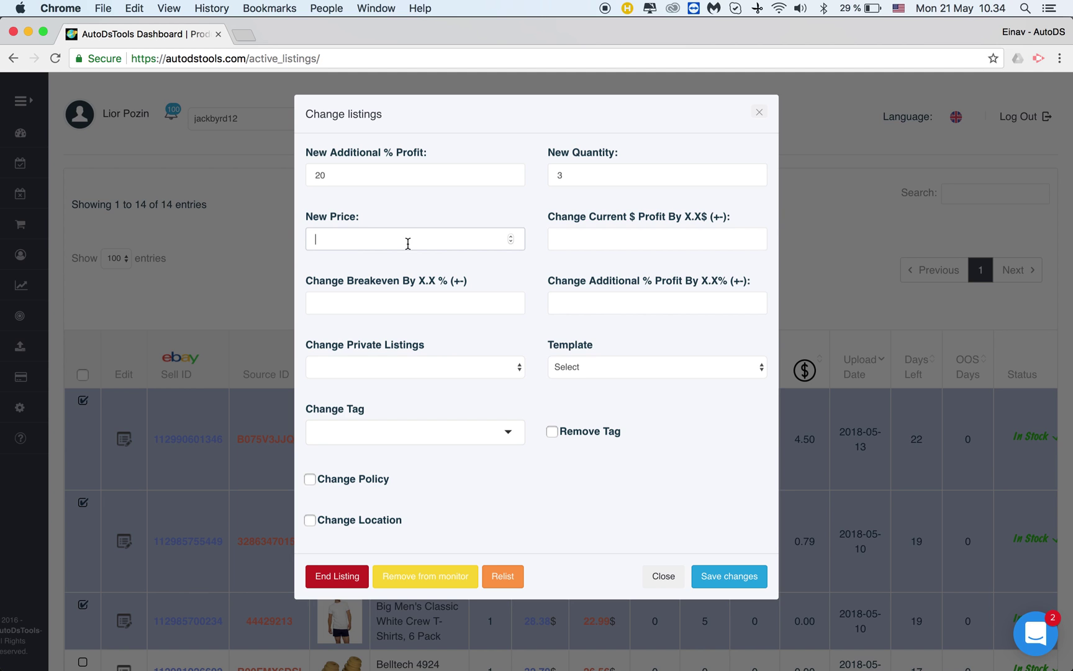
pyautogui.scroll(3, 608, 232)
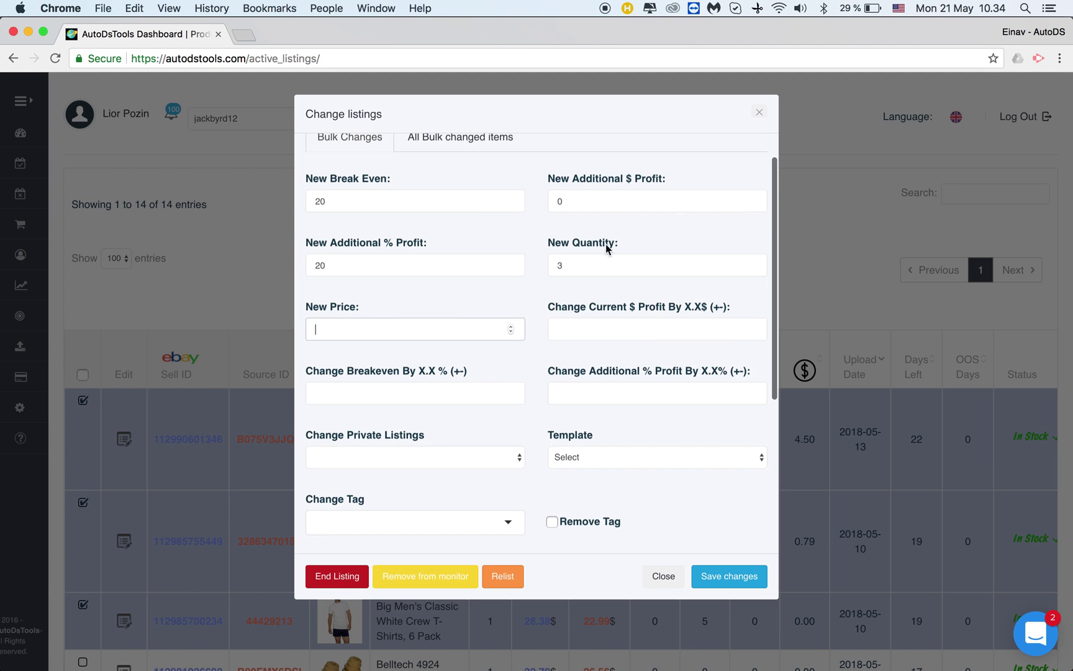
pyautogui.click(599, 331)
pyautogui.write('1')
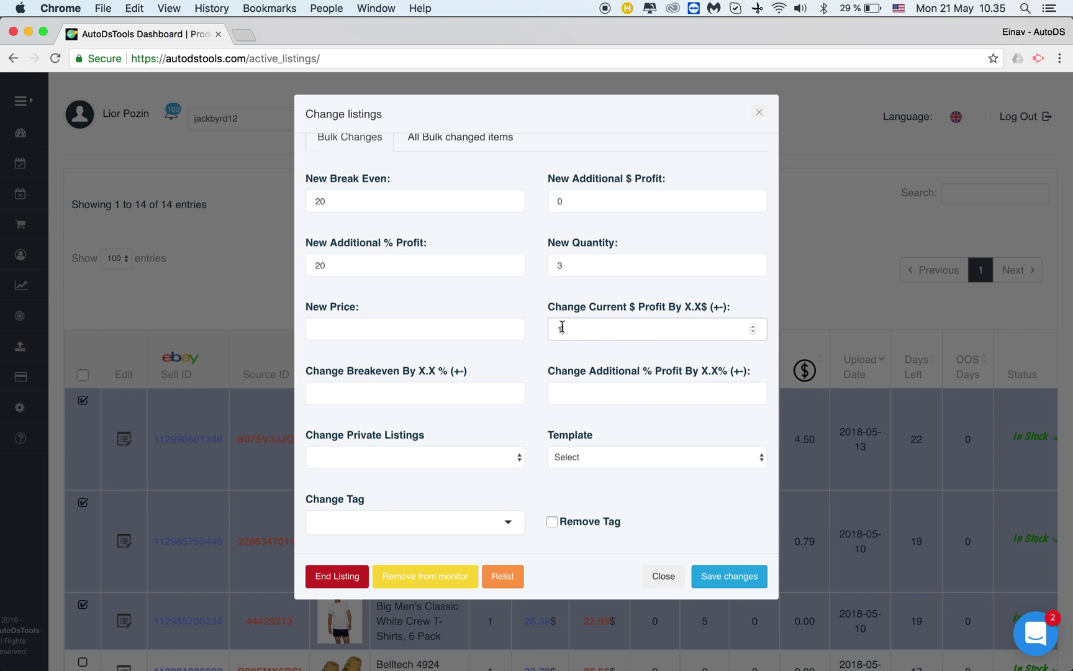
pyautogui.press('BackSpace')
# Step: Review the profit change fields and the New Additional $ and % Profit values without changing them
pyautogui.scroll(2, 513, 289)
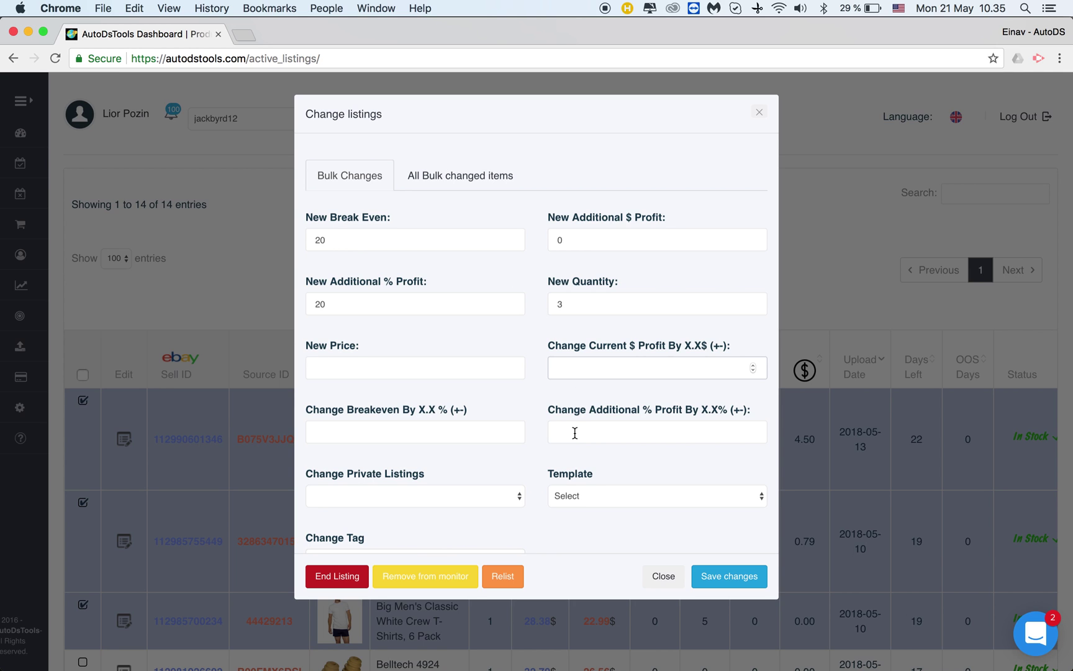
pyautogui.click(612, 435)
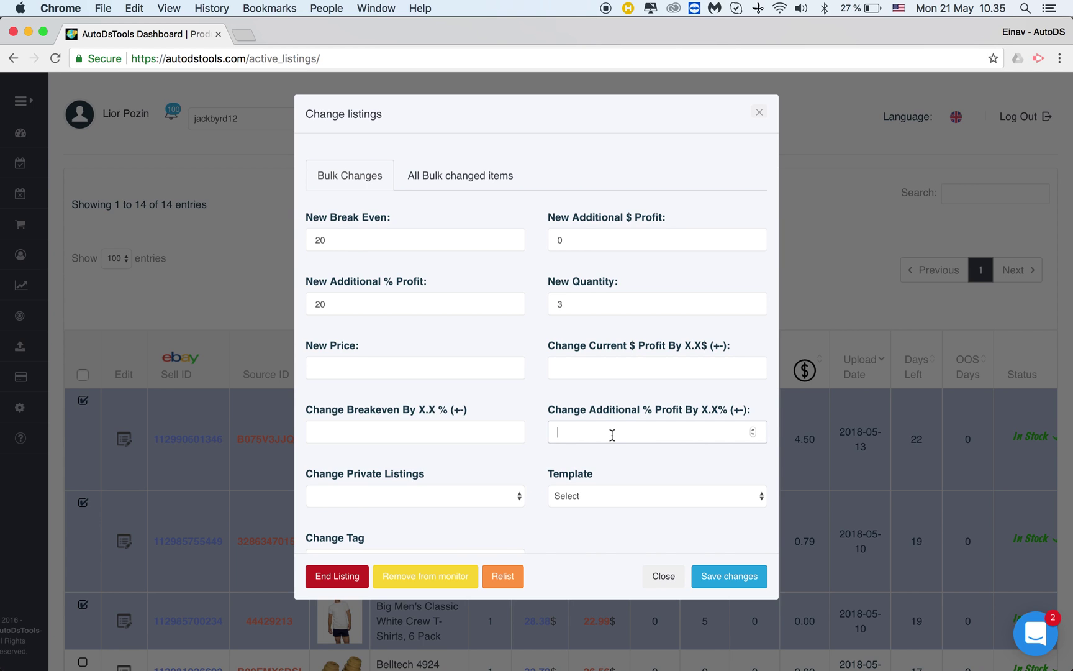
pyautogui.click(609, 368)
pyautogui.click(594, 450)
pyautogui.click(595, 433)
pyautogui.moveTo(607, 242); pyautogui.dragTo(548, 243)
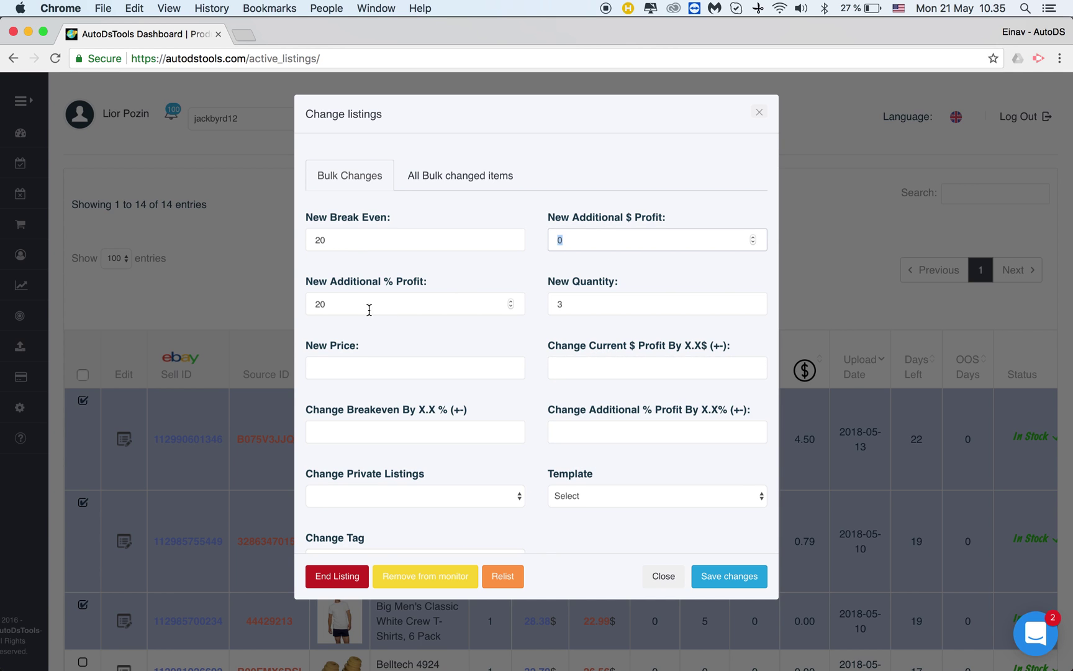
pyautogui.moveTo(366, 308); pyautogui.dragTo(304, 311)
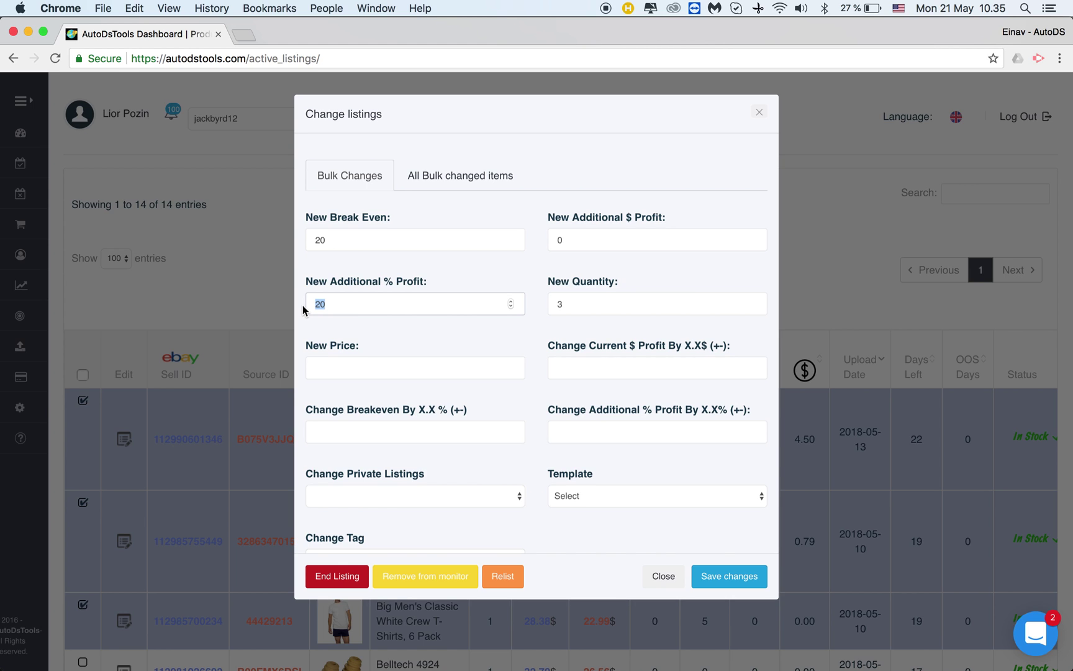
pyautogui.click(566, 365)
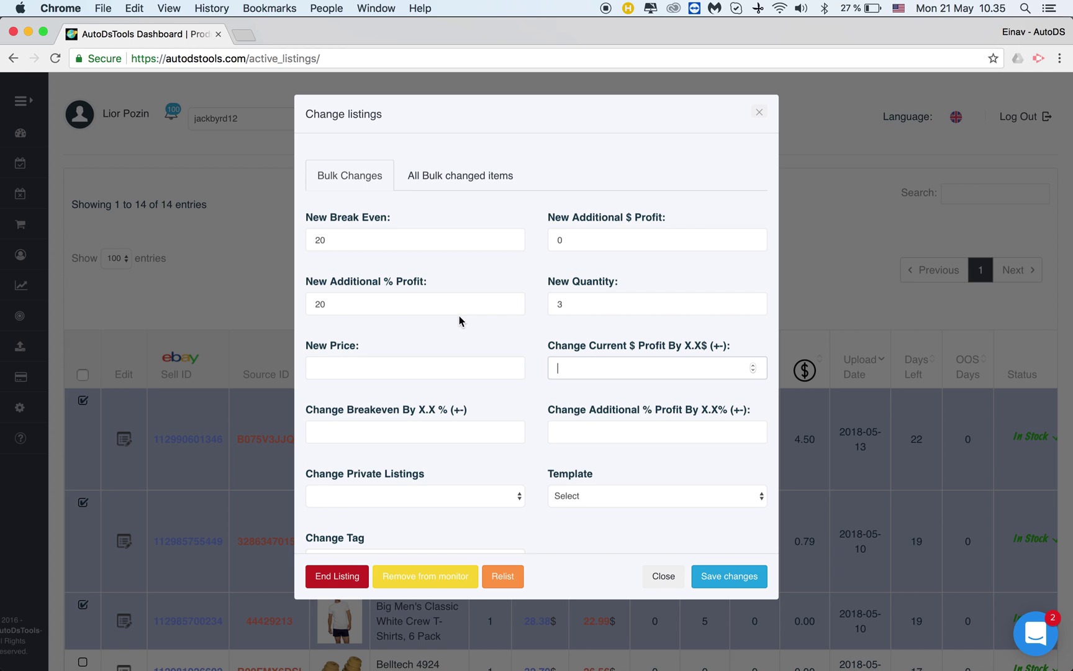
# Step: Raise current $ profit and additional % profit each by 1
pyautogui.write('1')
pyautogui.click(582, 437)
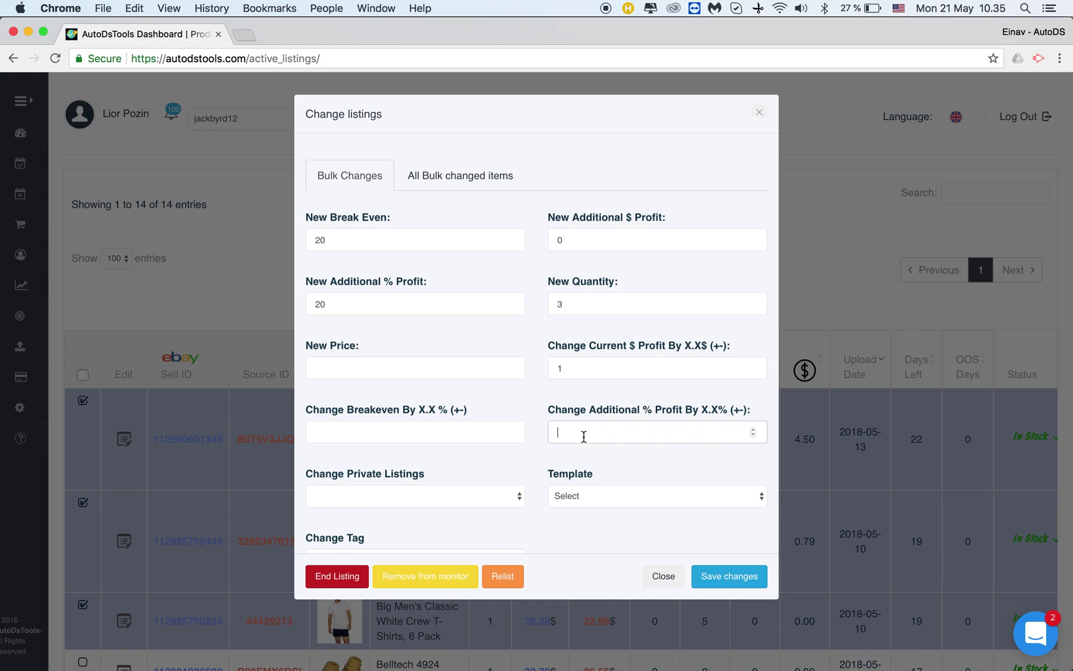
pyautogui.click(573, 413)
pyautogui.moveTo(573, 413); pyautogui.dragTo(675, 412)
pyautogui.click(617, 431)
pyautogui.write('1')
# Step: Set Change Breakeven By X.X % to -1
pyautogui.moveTo(316, 414); pyautogui.dragTo(487, 410)
pyautogui.click(419, 428)
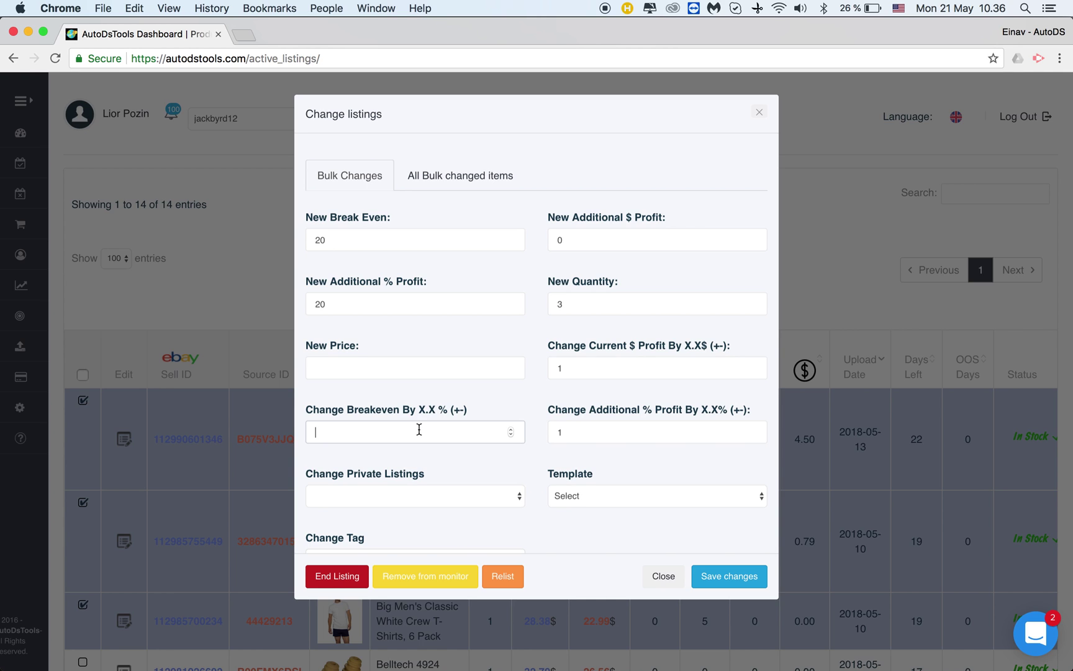
pyautogui.write('-1')
# Step: Scroll down to Change Private Listings and leave it blank
pyautogui.scroll(-3, 454, 495)
pyautogui.scroll(-2, 453, 495)
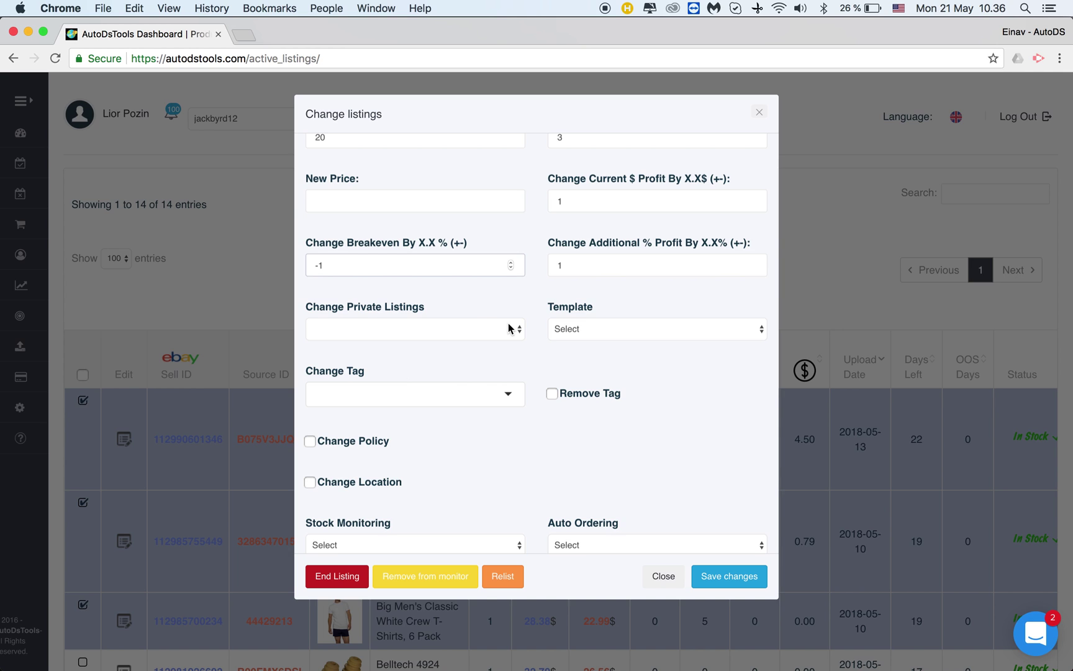
pyautogui.moveTo(307, 306); pyautogui.dragTo(427, 315)
pyautogui.click(456, 310)
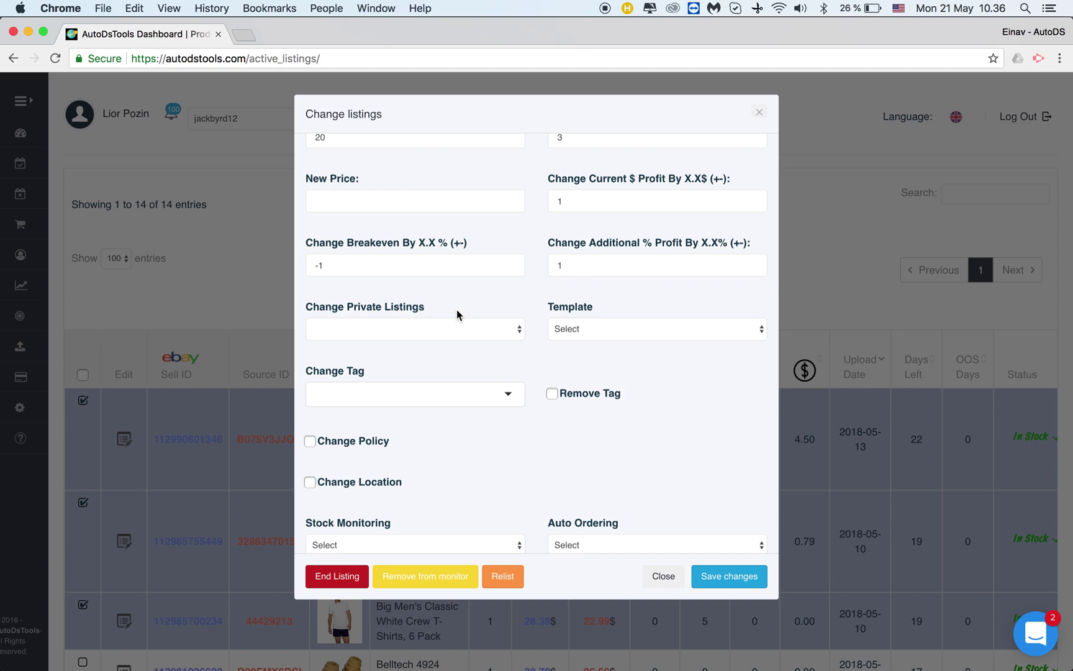
pyautogui.click(467, 324)
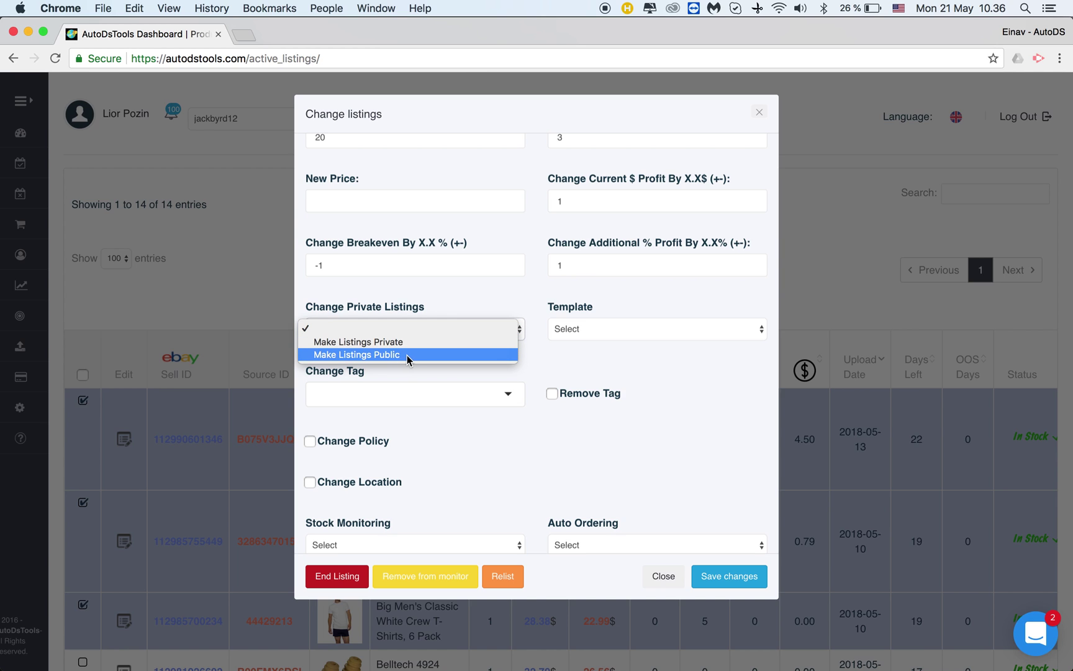
pyautogui.click(448, 310)
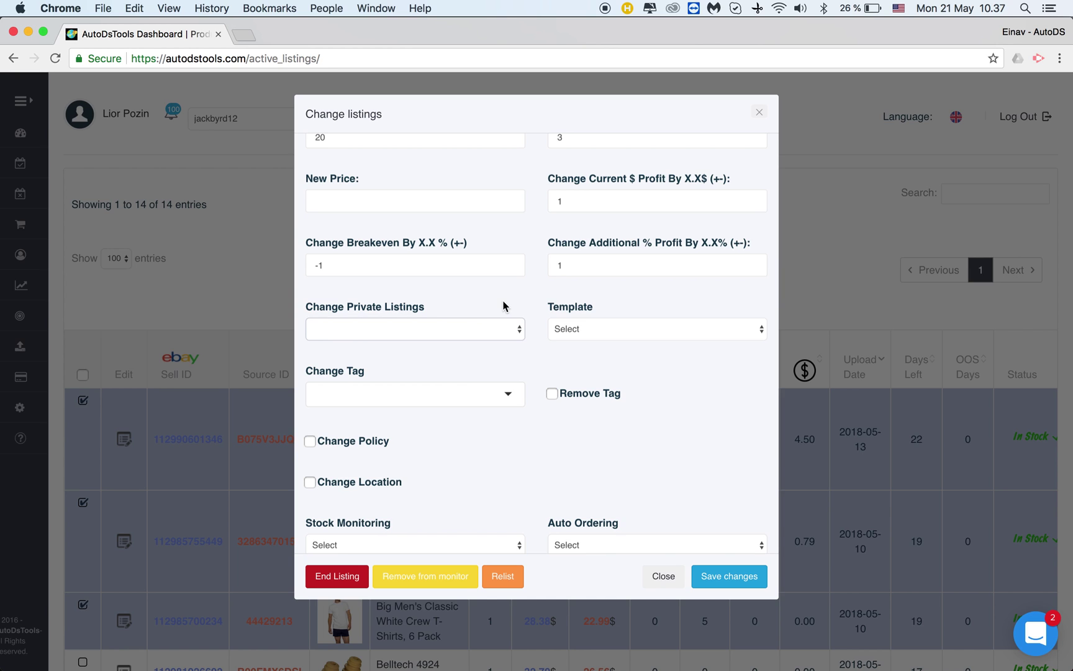
pyautogui.moveTo(549, 311); pyautogui.dragTo(594, 305)
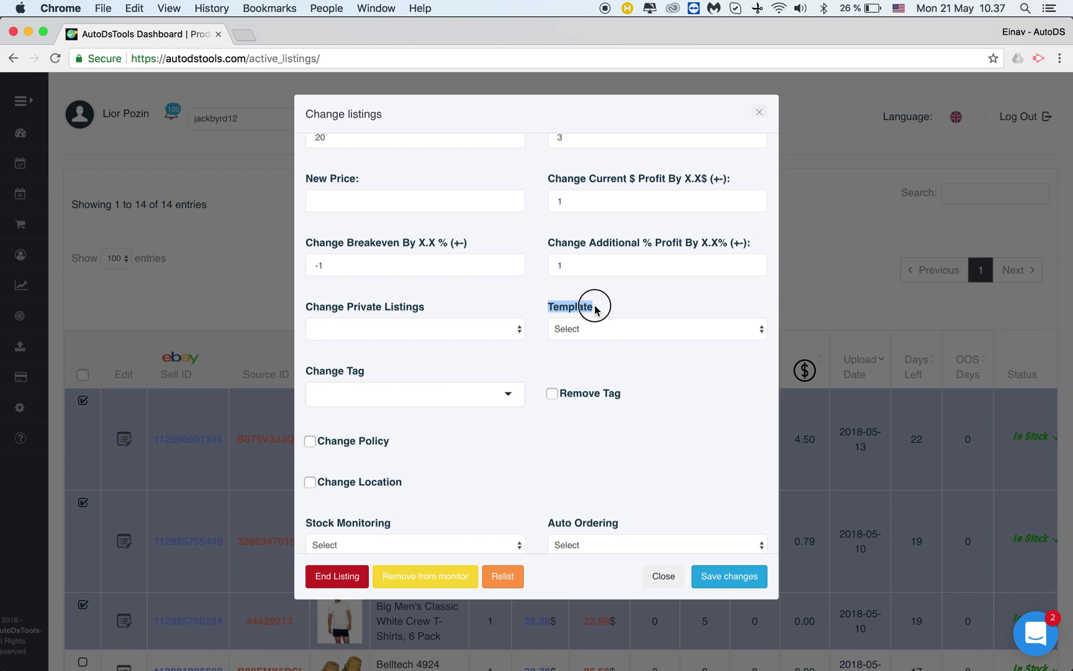
pyautogui.click(602, 331)
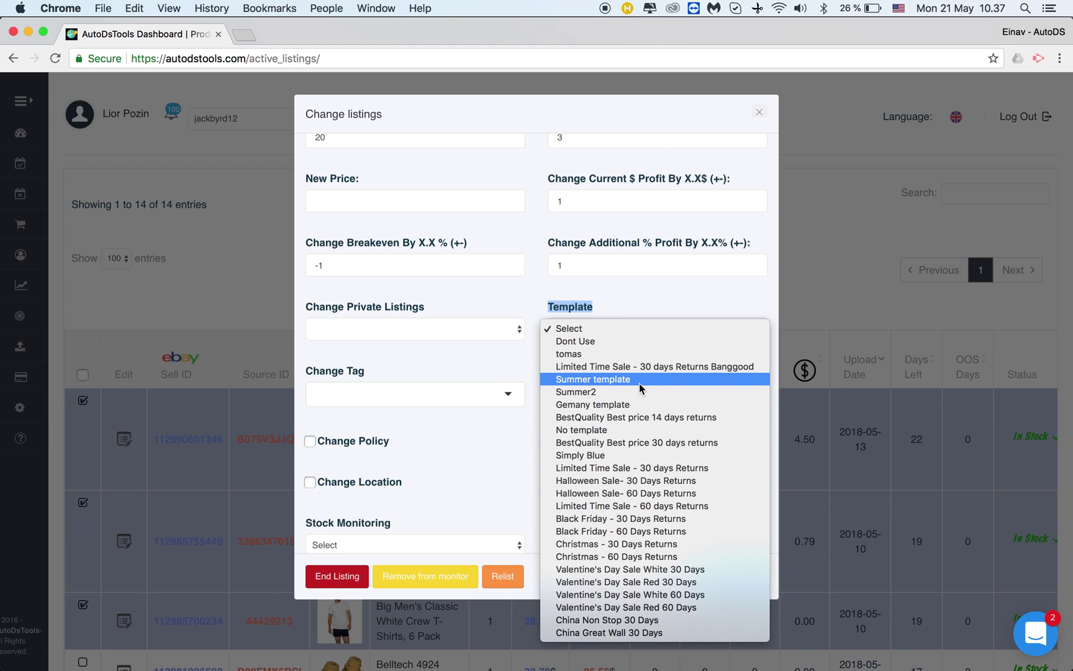
pyautogui.click(649, 304)
pyautogui.scroll(-2, 498, 338)
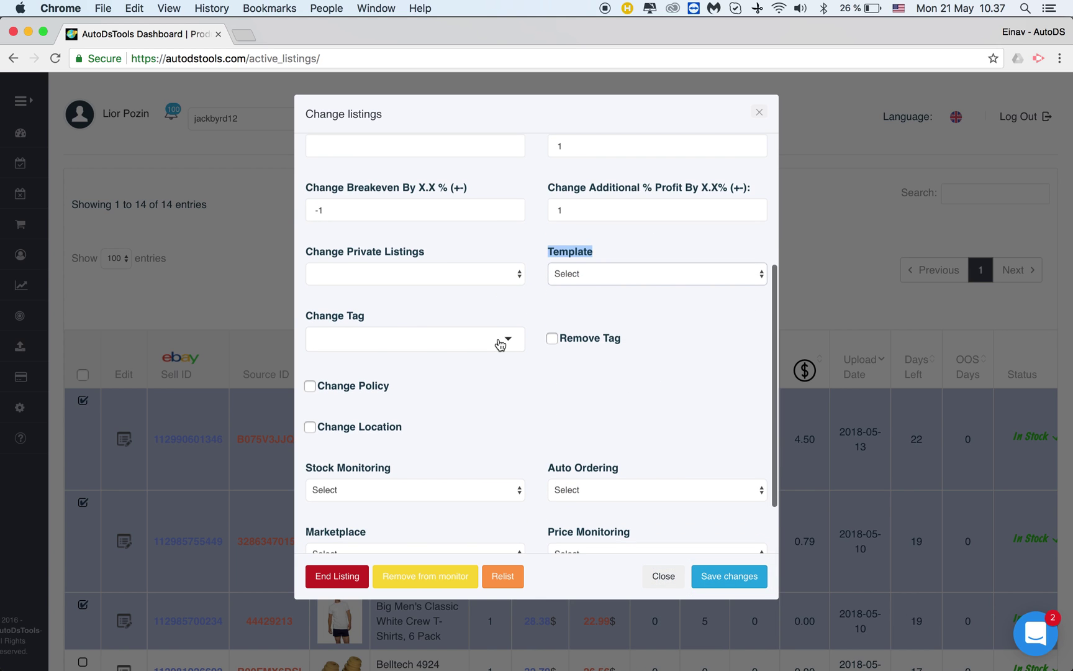
pyautogui.click(508, 340)
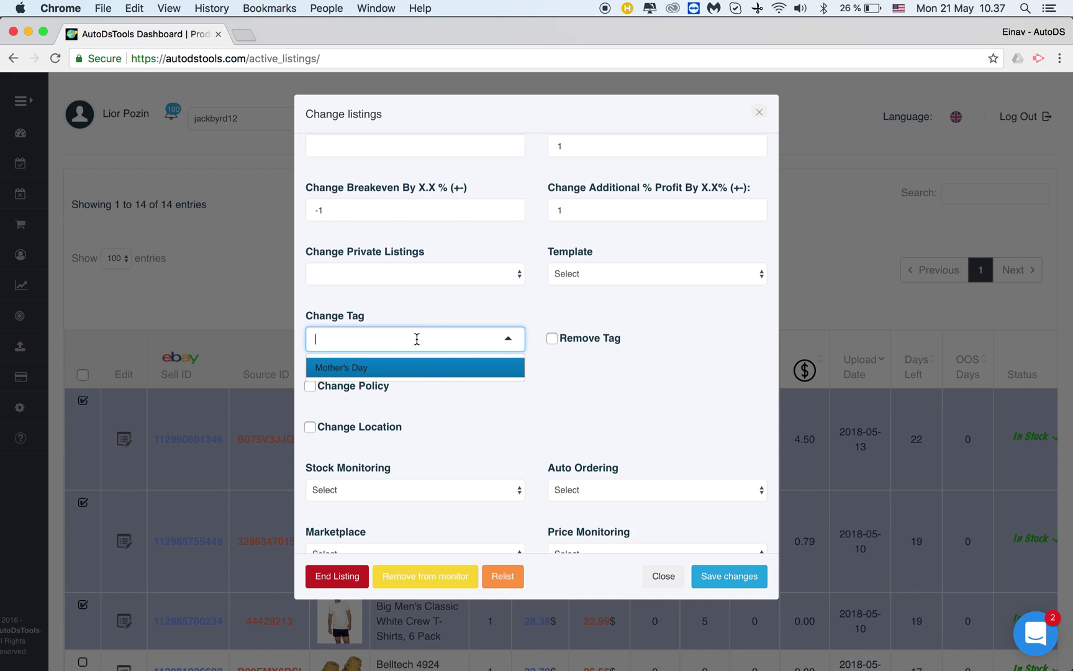
pyautogui.click(470, 309)
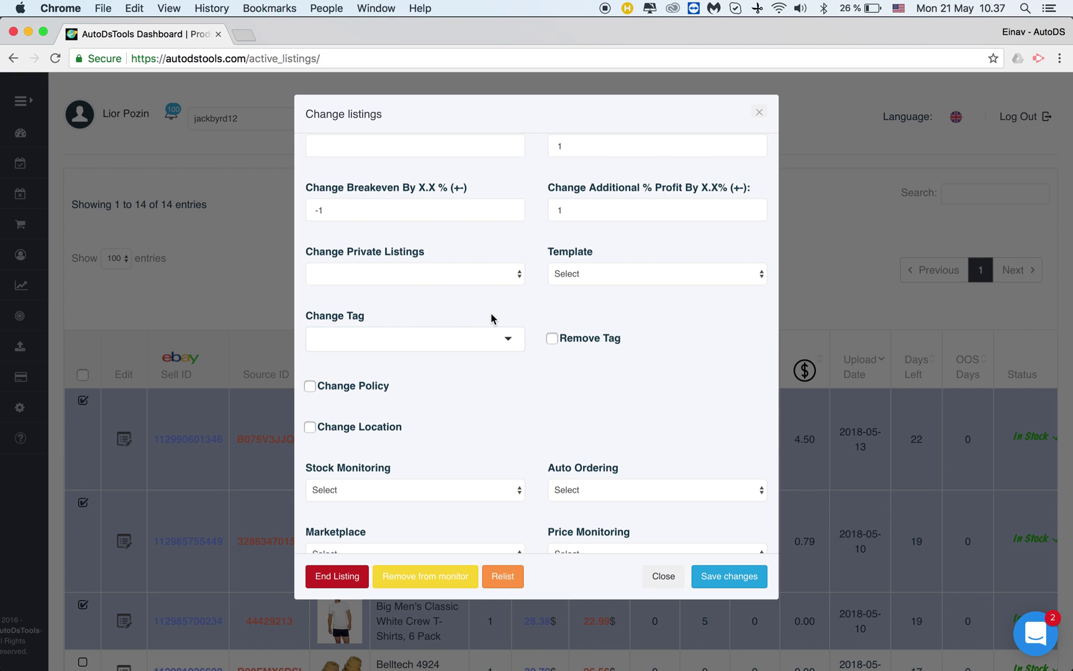
pyautogui.click(552, 338)
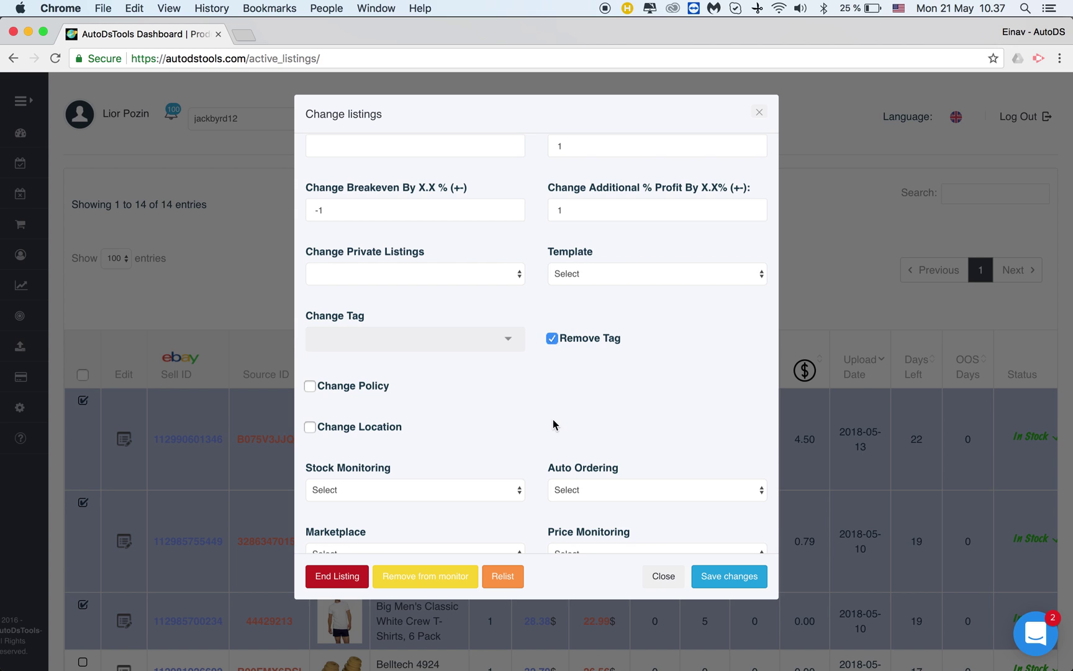
pyautogui.click(550, 339)
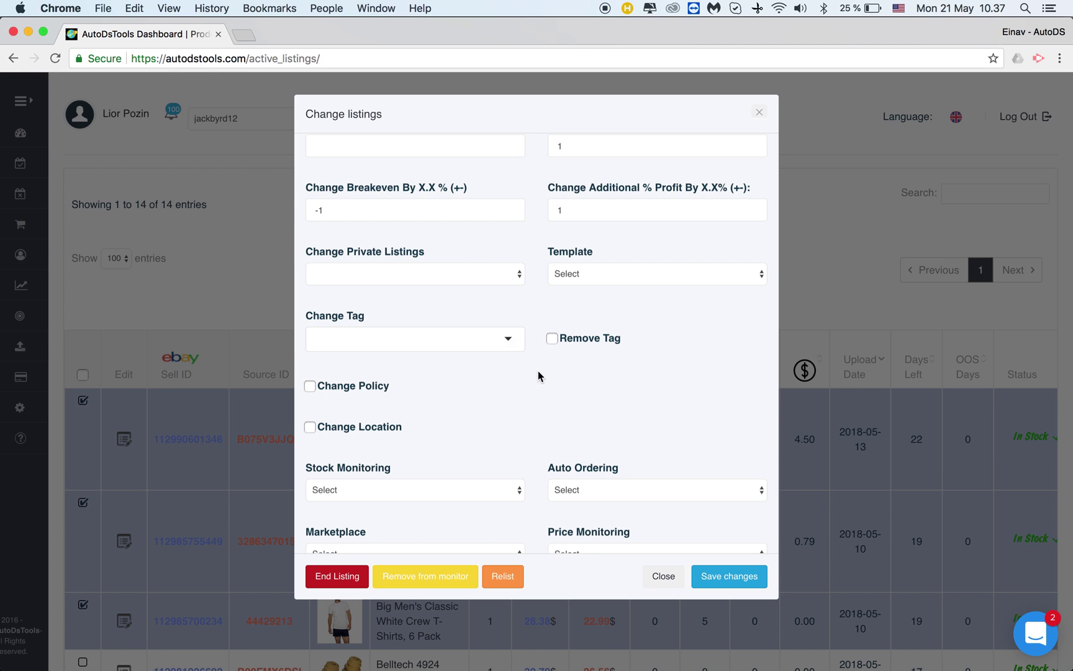
pyautogui.scroll(-3, 510, 378)
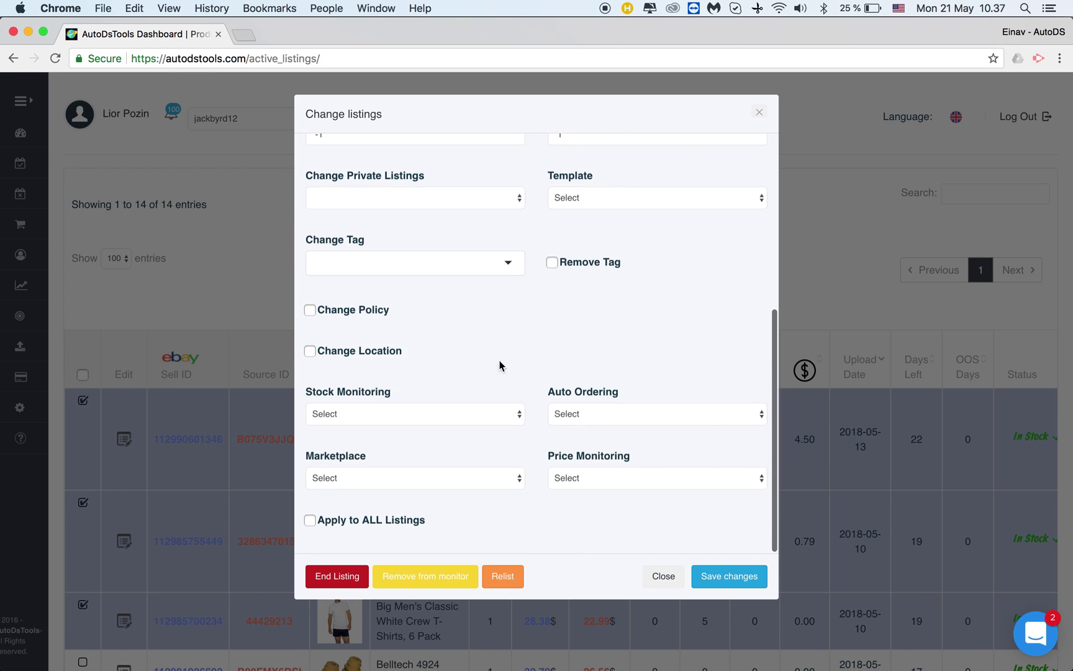
pyautogui.click(310, 310)
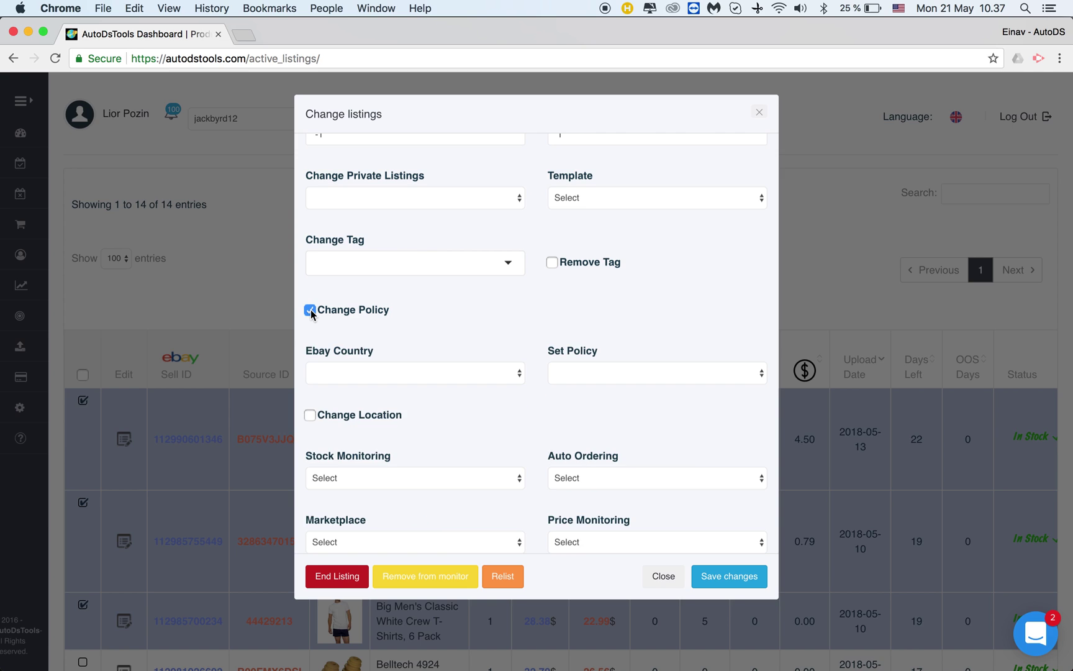
# Step: Choose Ebay US as the country and Ebay business policies as the policy source
pyautogui.click(368, 372)
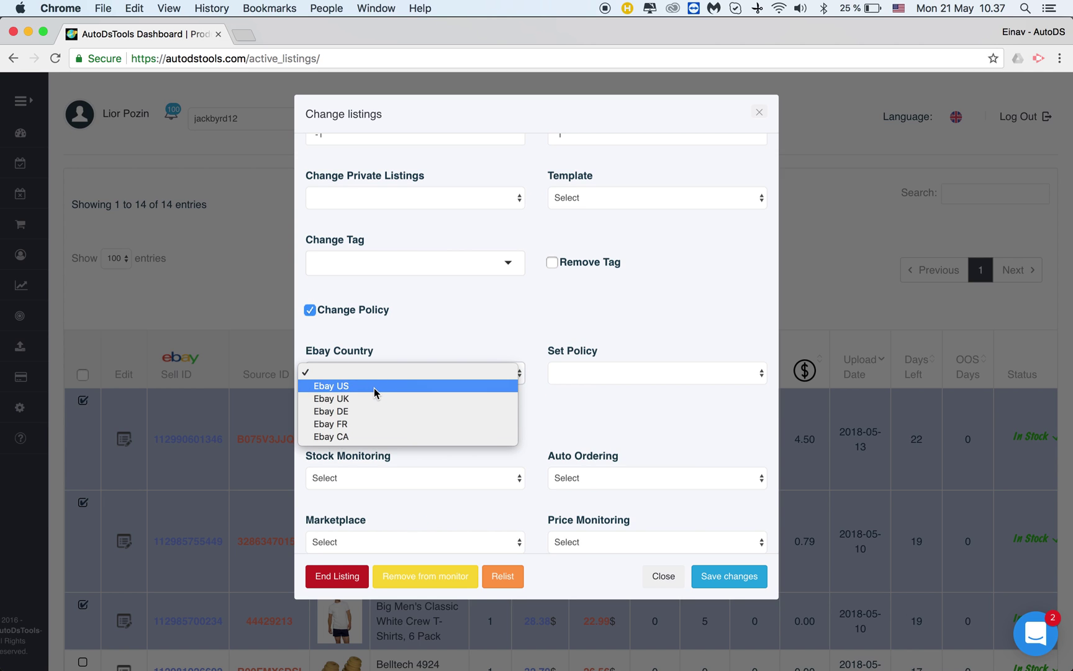
pyautogui.click(374, 386)
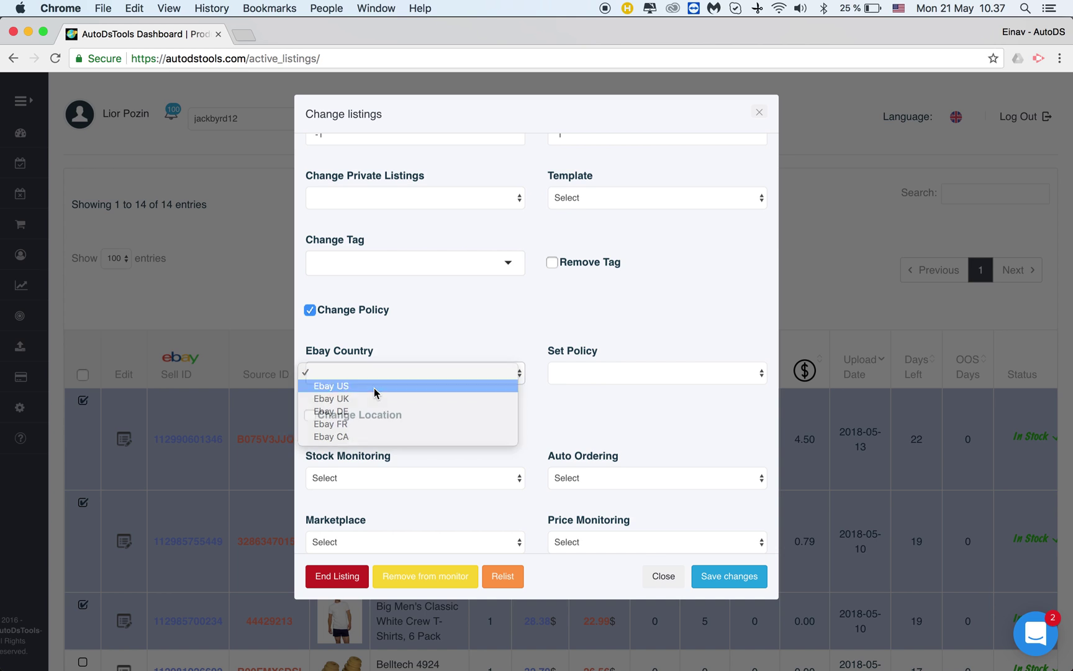
pyautogui.click(587, 374)
pyautogui.click(596, 386)
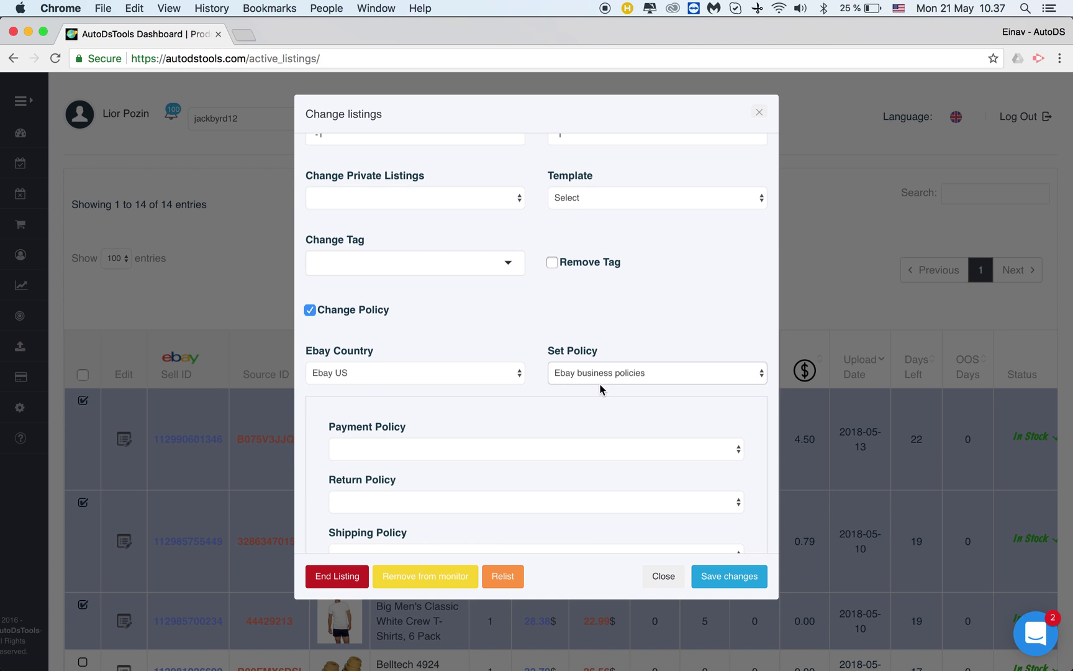
pyautogui.click(593, 374)
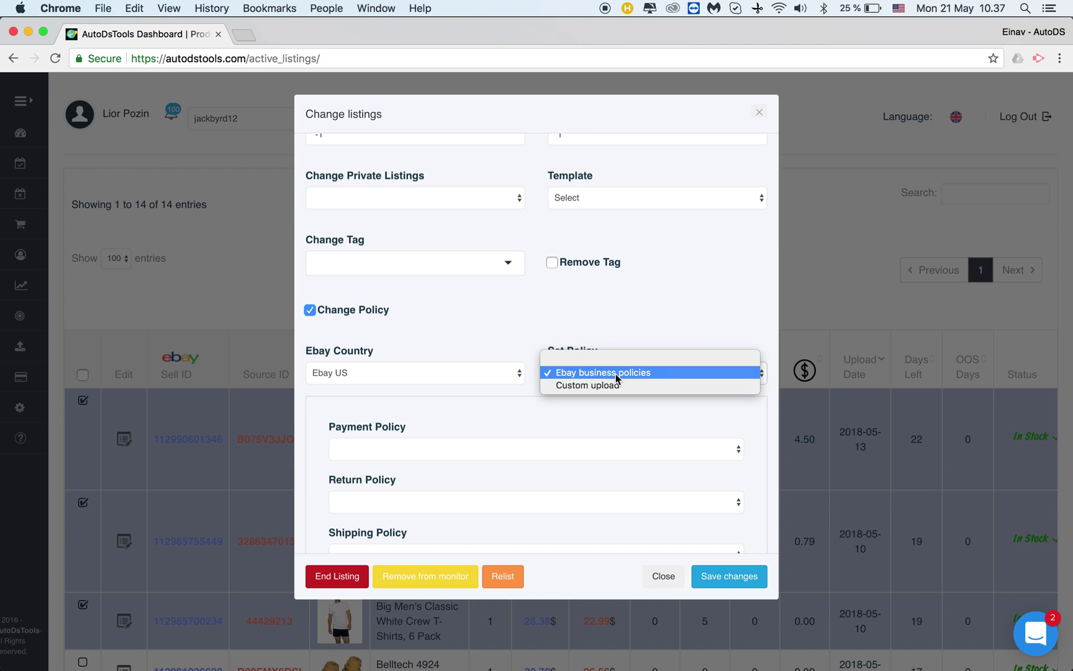
pyautogui.click(616, 374)
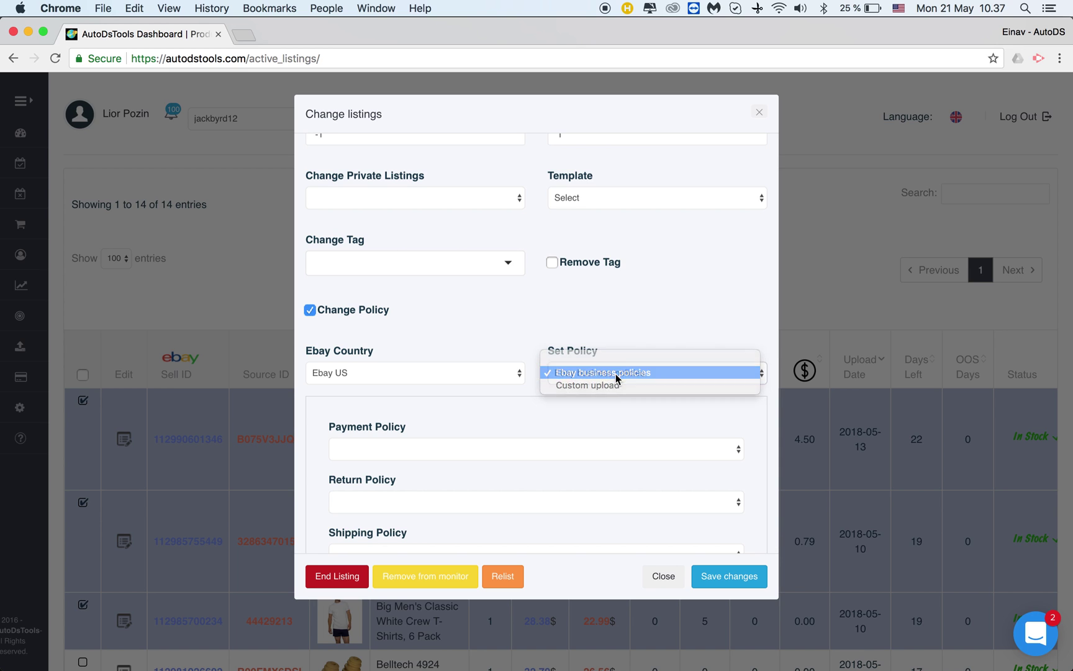
# Step: Set payment to PayPal, returns to 30-day money back and shipping to free USPS parcel
pyautogui.scroll(-2, 427, 396)
pyautogui.click(427, 392)
pyautogui.click(428, 402)
pyautogui.click(449, 441)
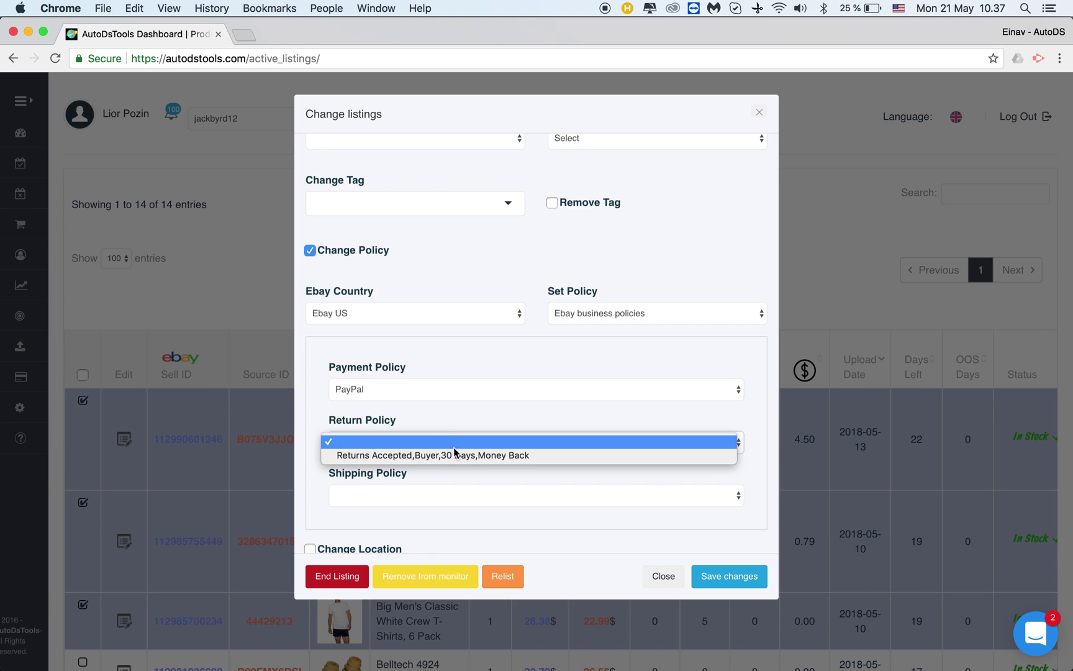
pyautogui.click(455, 453)
pyautogui.click(455, 496)
pyautogui.click(462, 508)
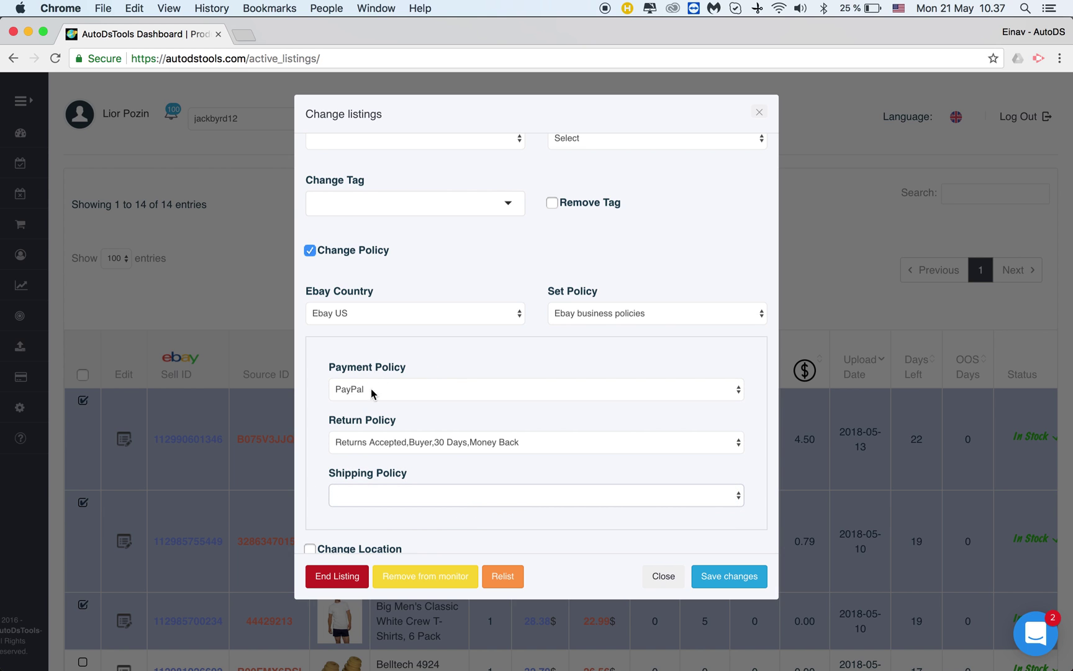
pyautogui.click(397, 494)
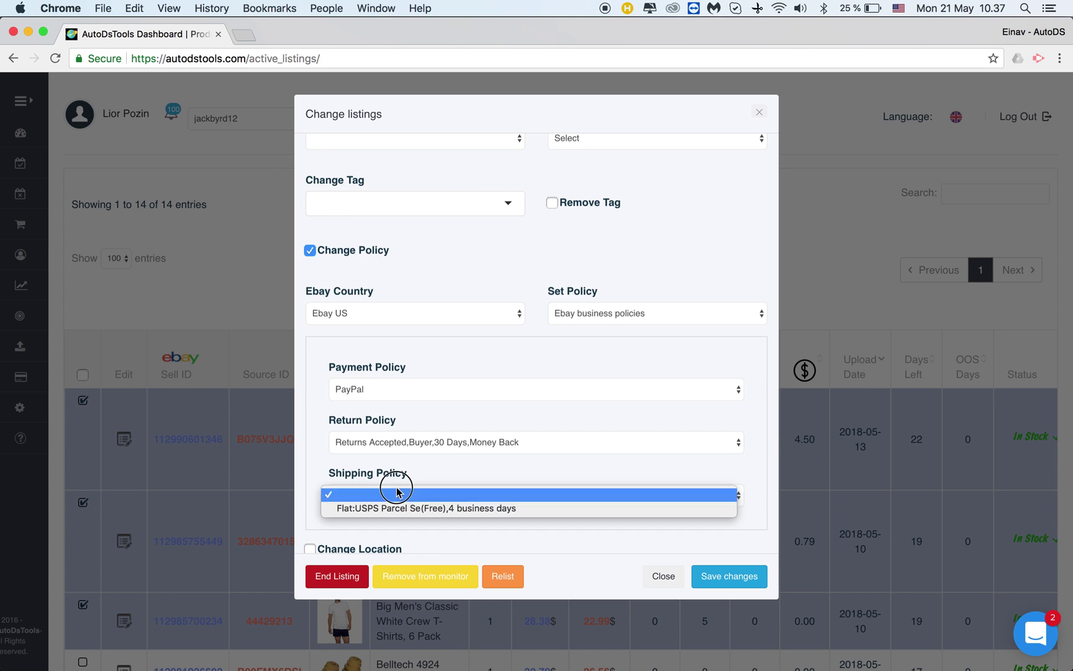
pyautogui.click(399, 508)
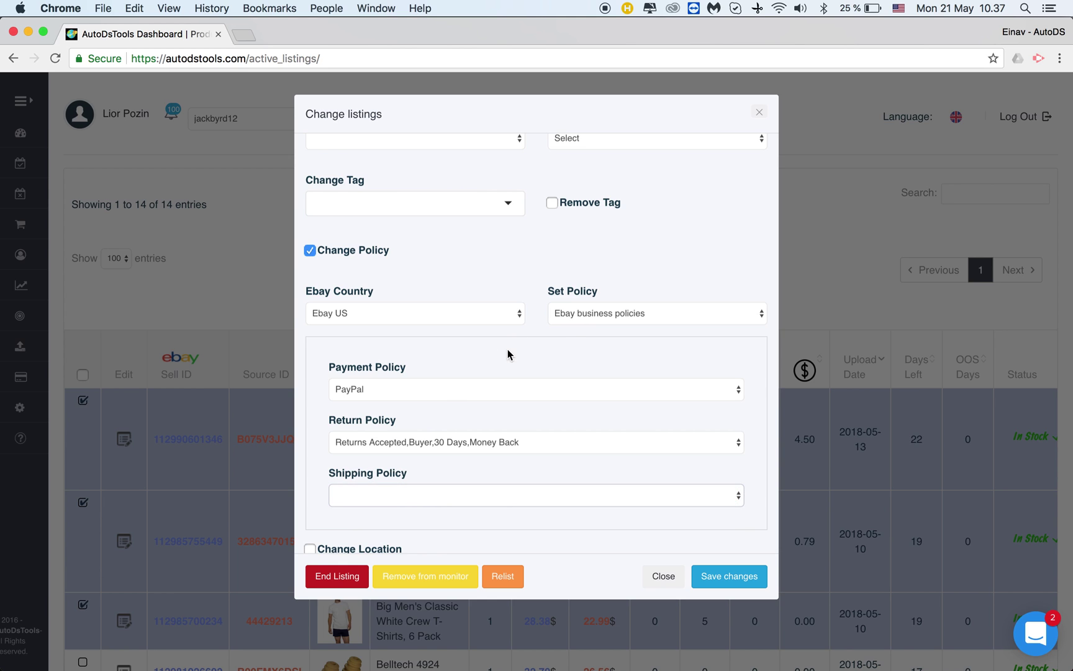
pyautogui.click(579, 315)
# Step: Switch to Custom upload with Good Till Canceled duration and 3 Days handling time
pyautogui.click(587, 326)
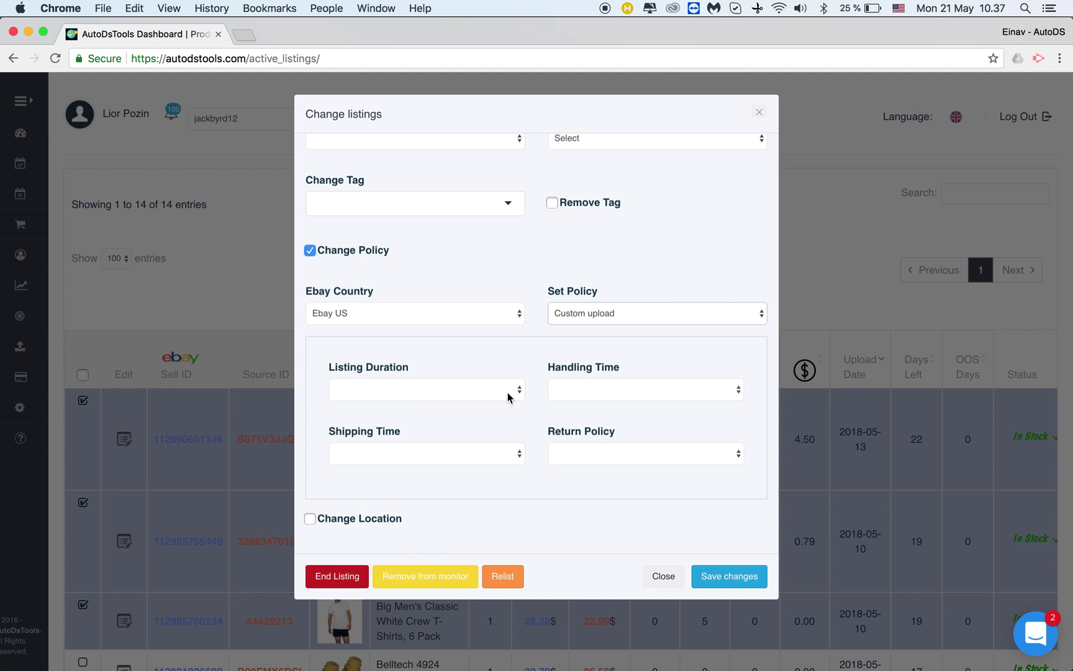
pyautogui.click(440, 389)
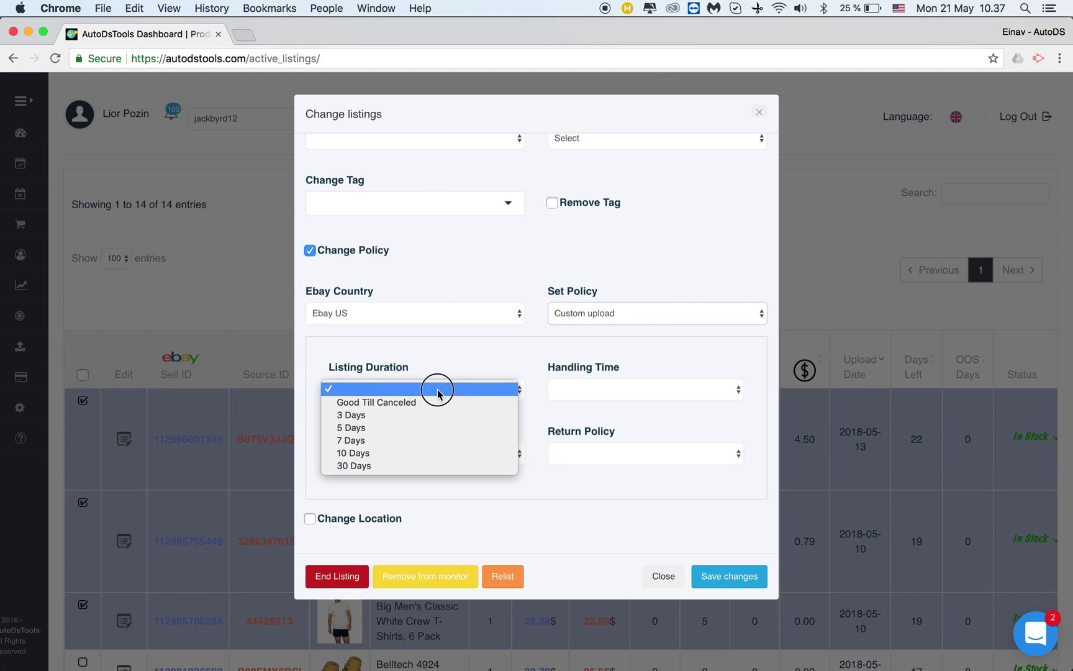
pyautogui.click(375, 403)
pyautogui.click(586, 391)
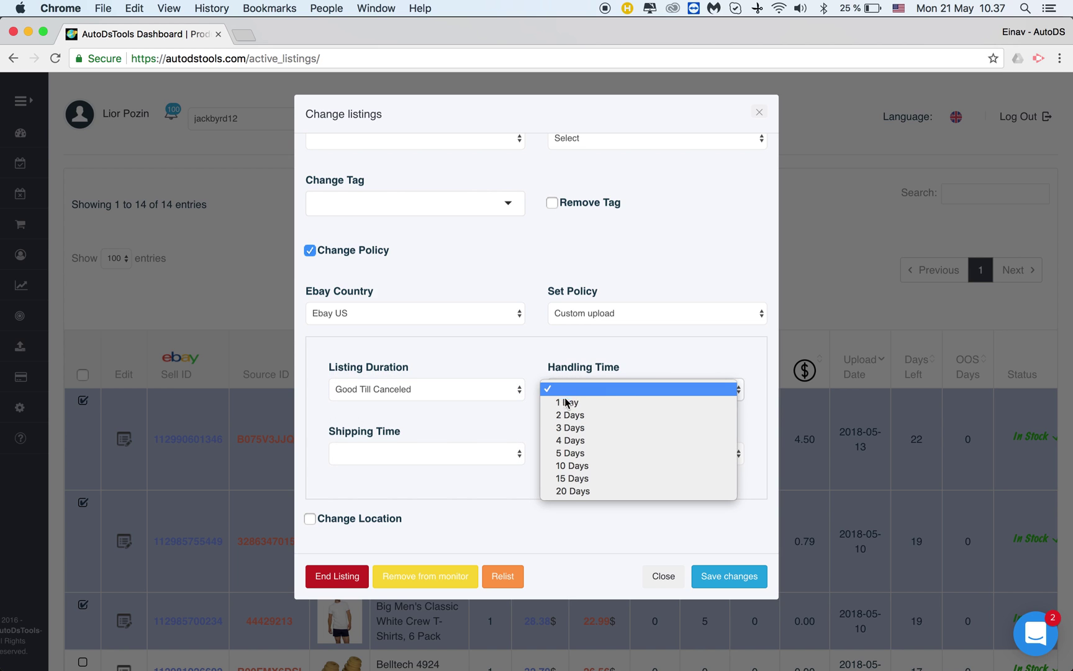
pyautogui.click(573, 427)
# Step: Leave shipping time and return policy unset, then turn on Change Location
pyautogui.click(412, 463)
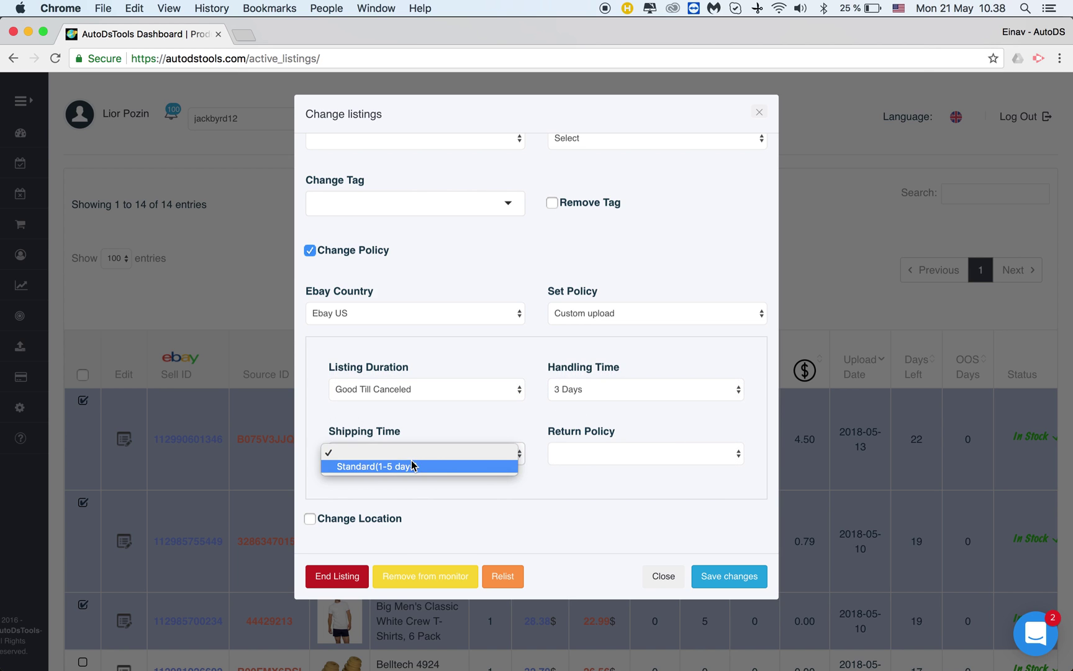
pyautogui.click(575, 453)
pyautogui.click(509, 427)
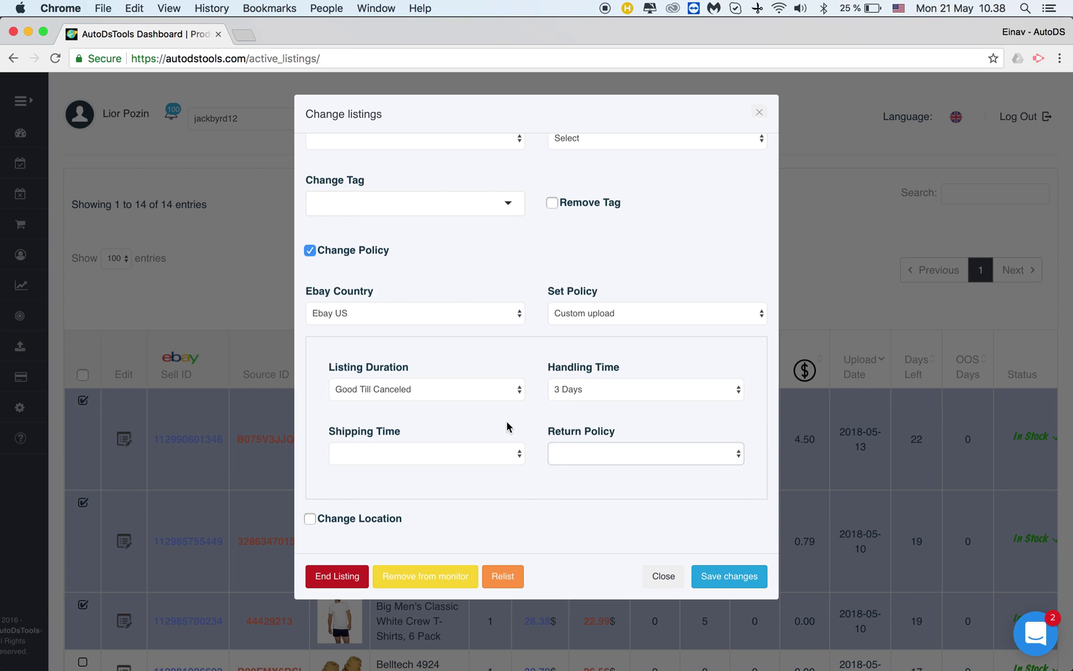
pyautogui.scroll(-5, 506, 426)
pyautogui.scroll(-1, 399, 396)
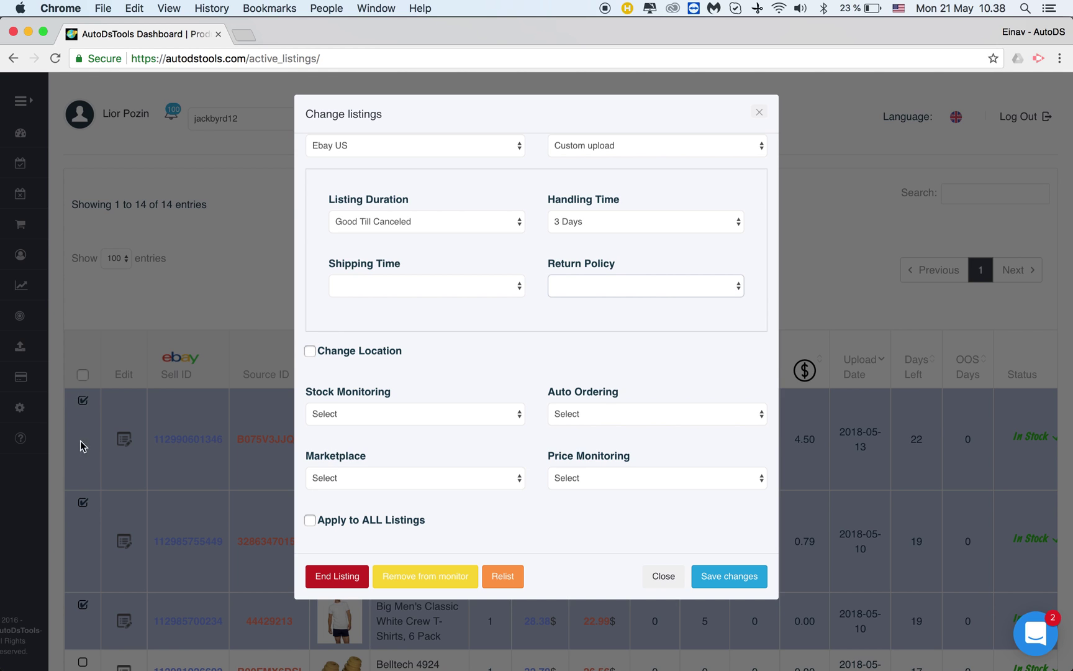
pyautogui.click(309, 352)
# Step: Leave the shipped-from country unset and focus the City field
pyautogui.click(399, 412)
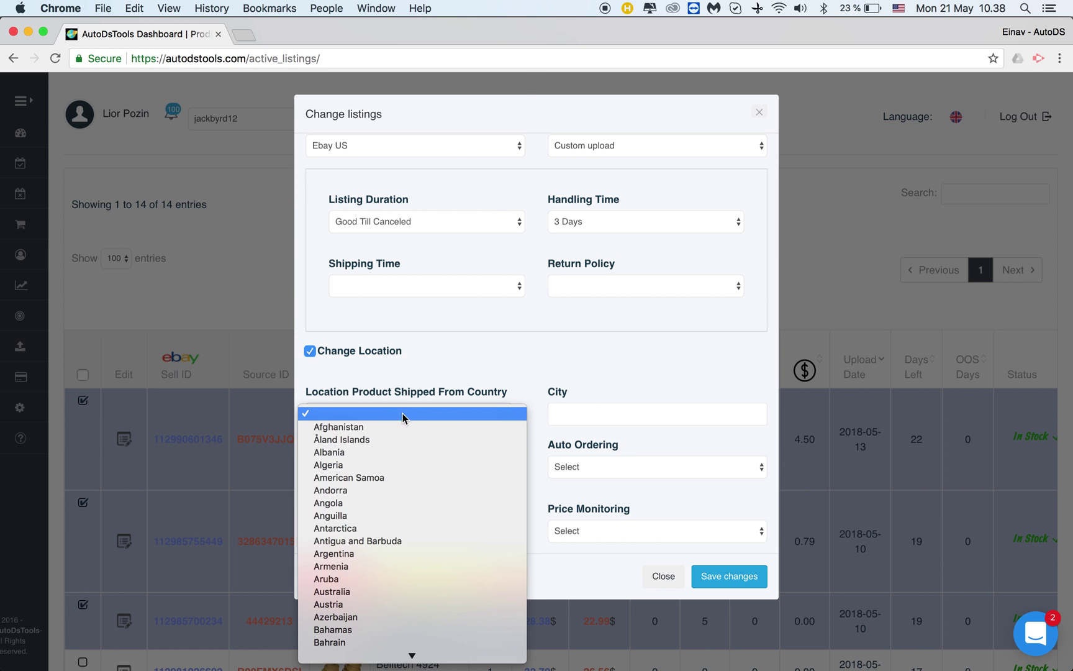
pyautogui.scroll(-10, 398, 548)
pyautogui.scroll(10, 400, 550)
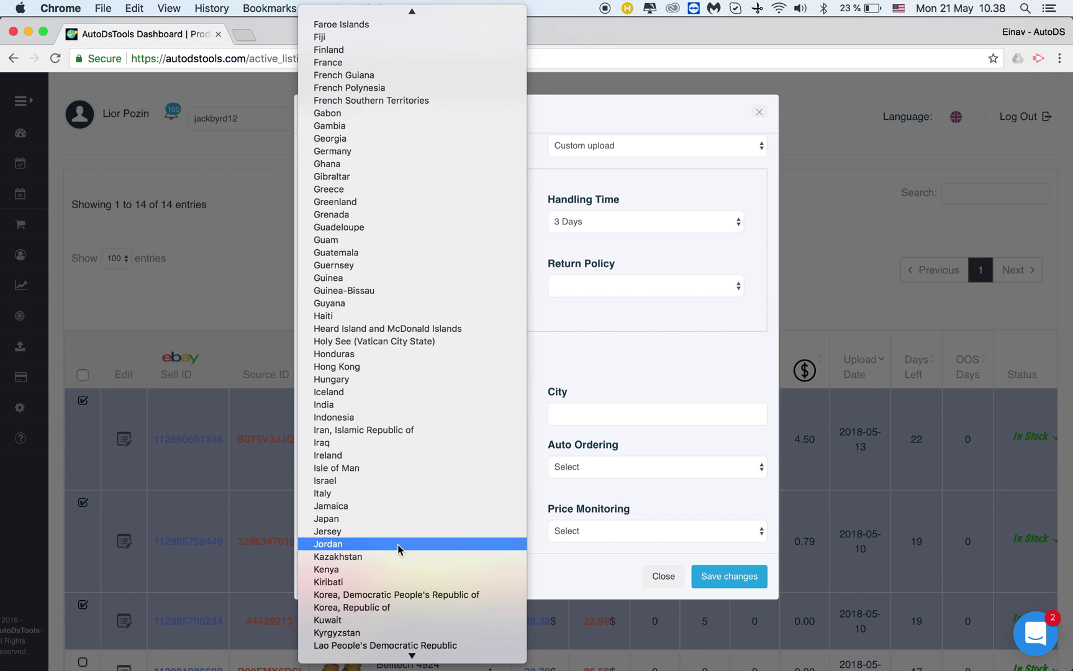
pyautogui.click(597, 345)
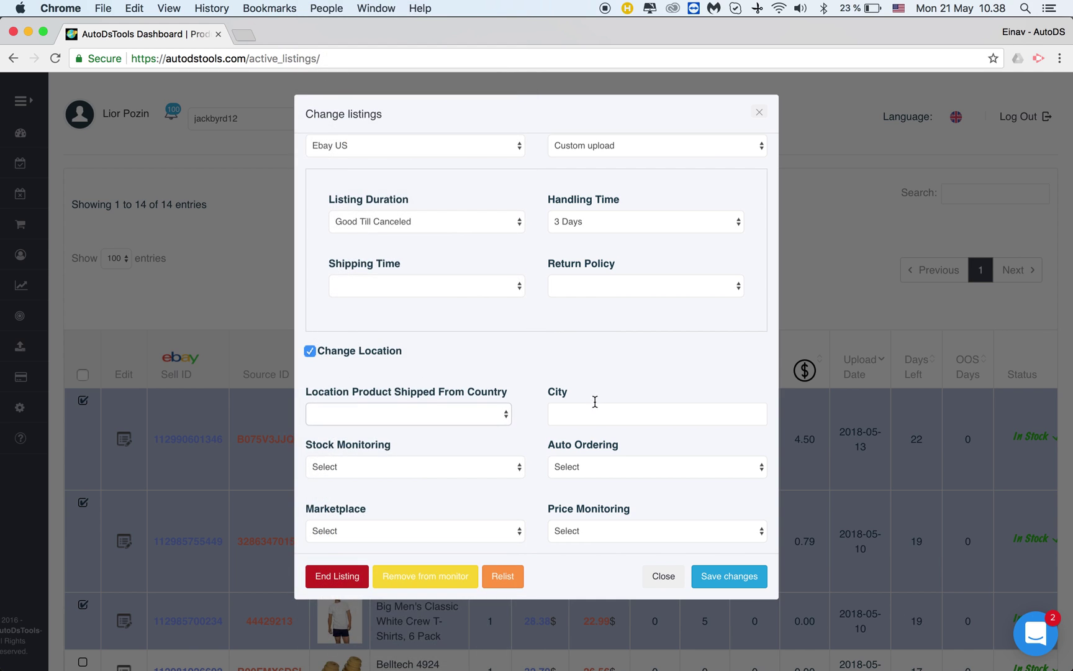
pyautogui.click(595, 410)
# Step: Leave Stock Monitoring, Auto Ordering, Marketplace and Price Monitoring at Select
pyautogui.scroll(-2, 513, 358)
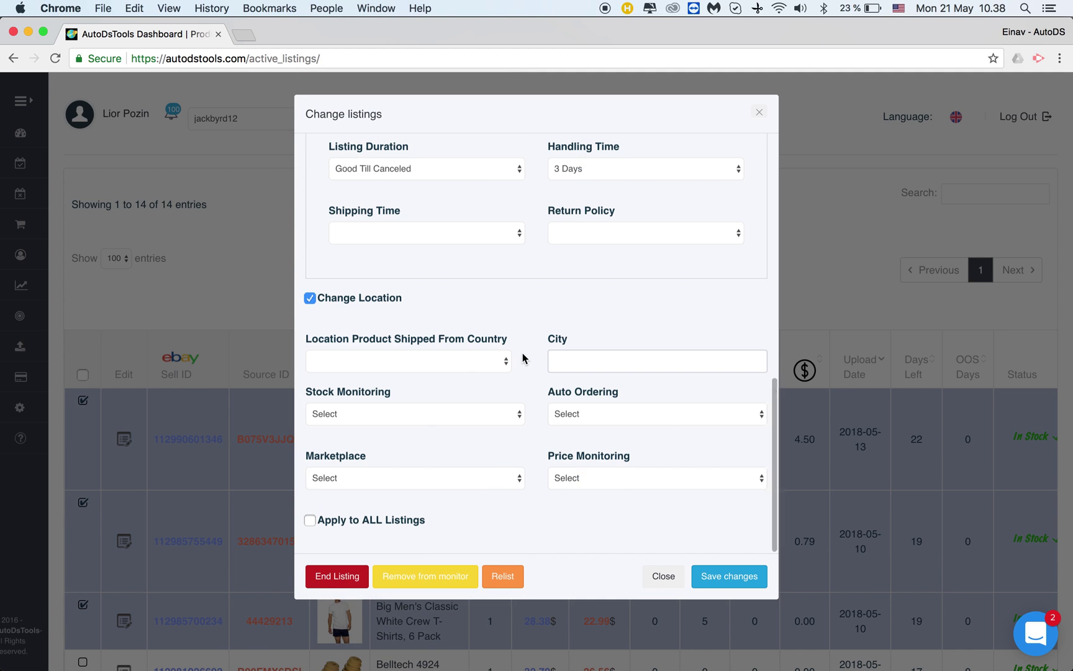
pyautogui.click(404, 420)
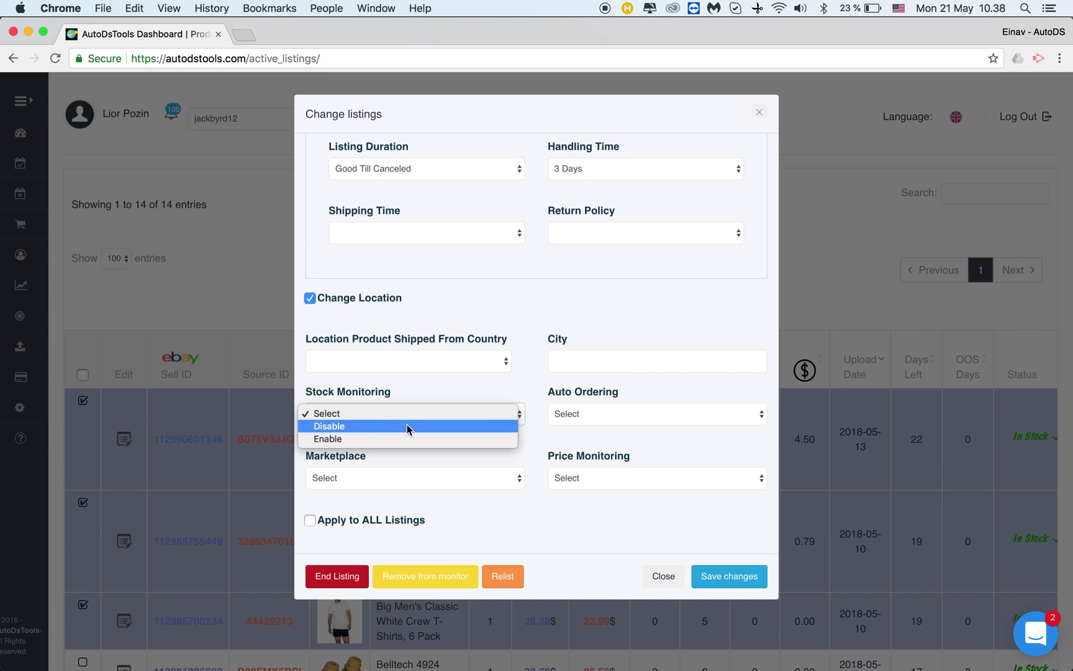
pyautogui.click(427, 396)
pyautogui.click(601, 416)
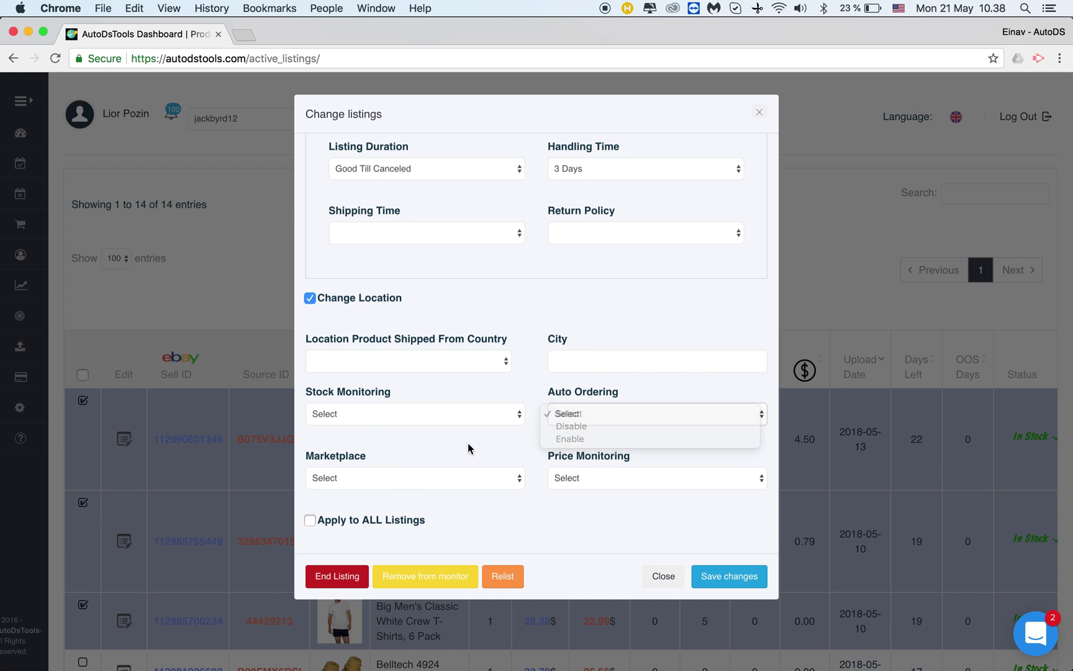
pyautogui.click(404, 469)
pyautogui.click(402, 471)
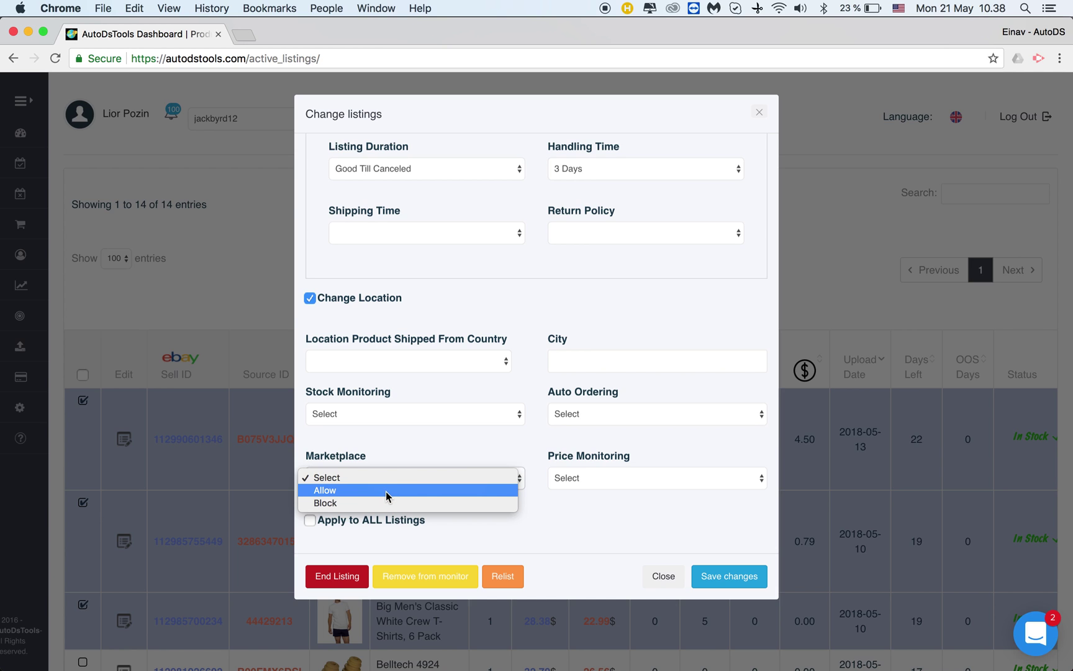
pyautogui.click(430, 445)
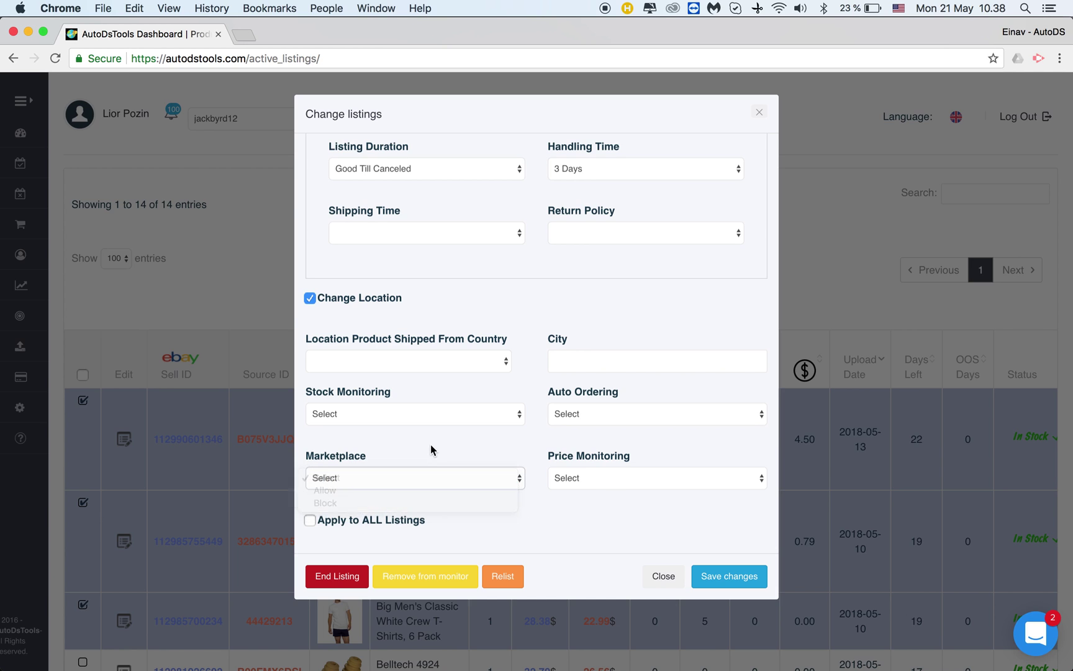
pyautogui.click(608, 479)
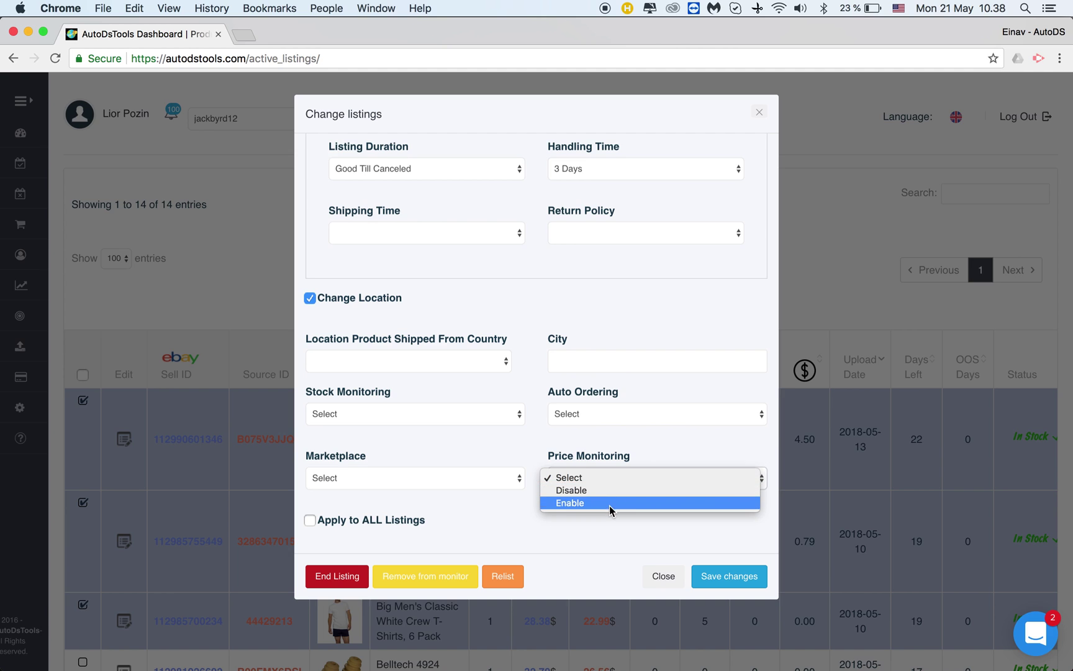
pyautogui.click(601, 442)
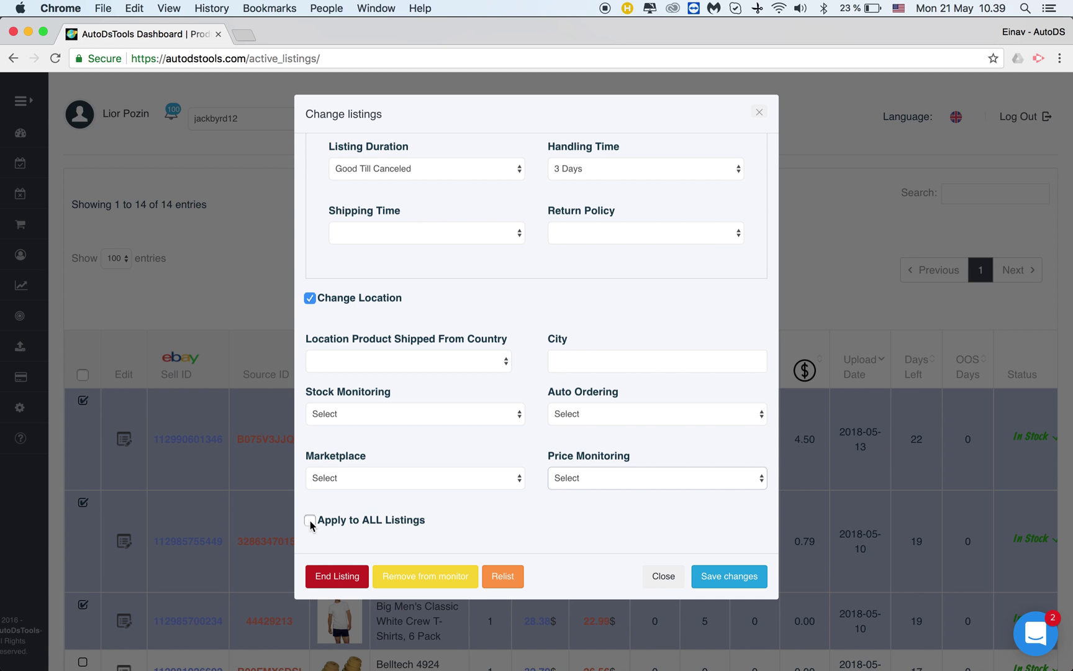
pyautogui.scroll(10, 535, 431)
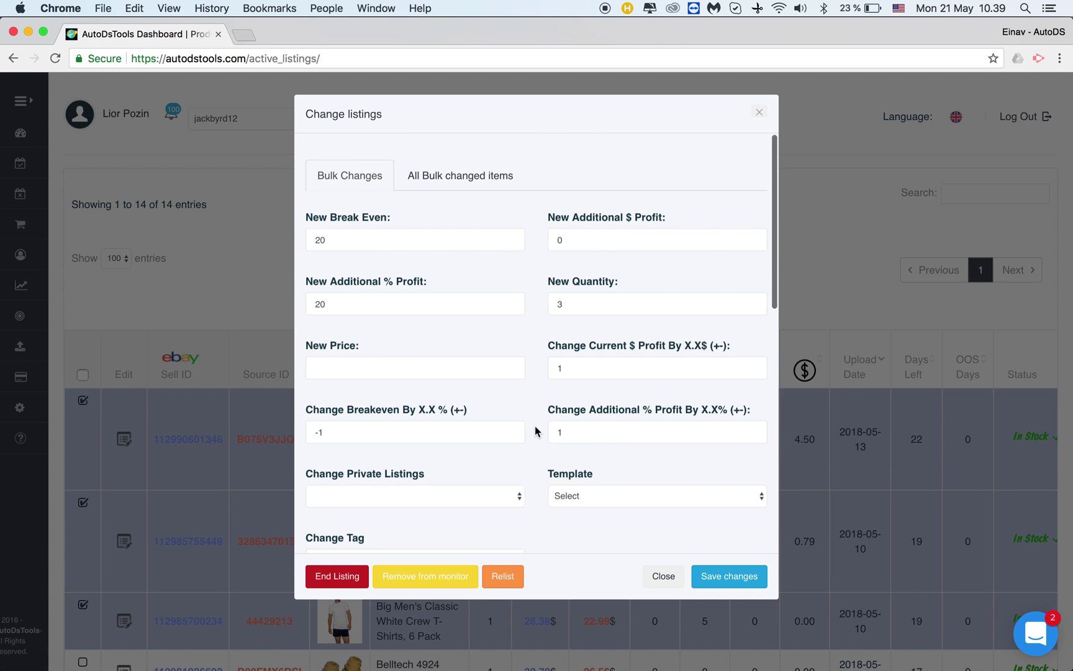
pyautogui.scroll(-10, 535, 431)
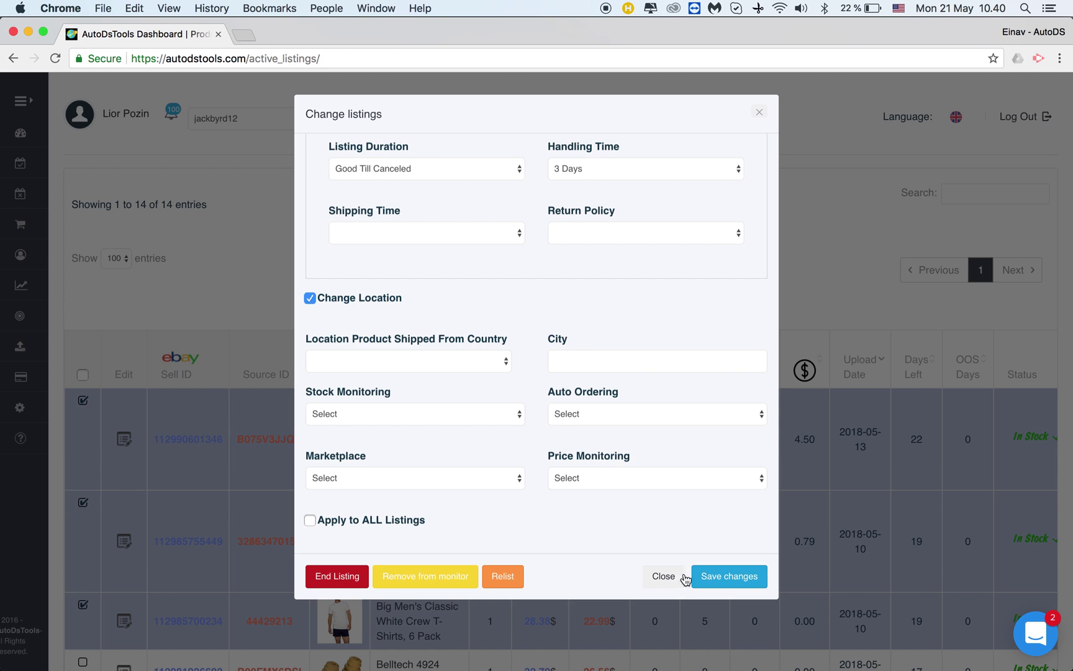
pyautogui.scroll(10, 604, 506)
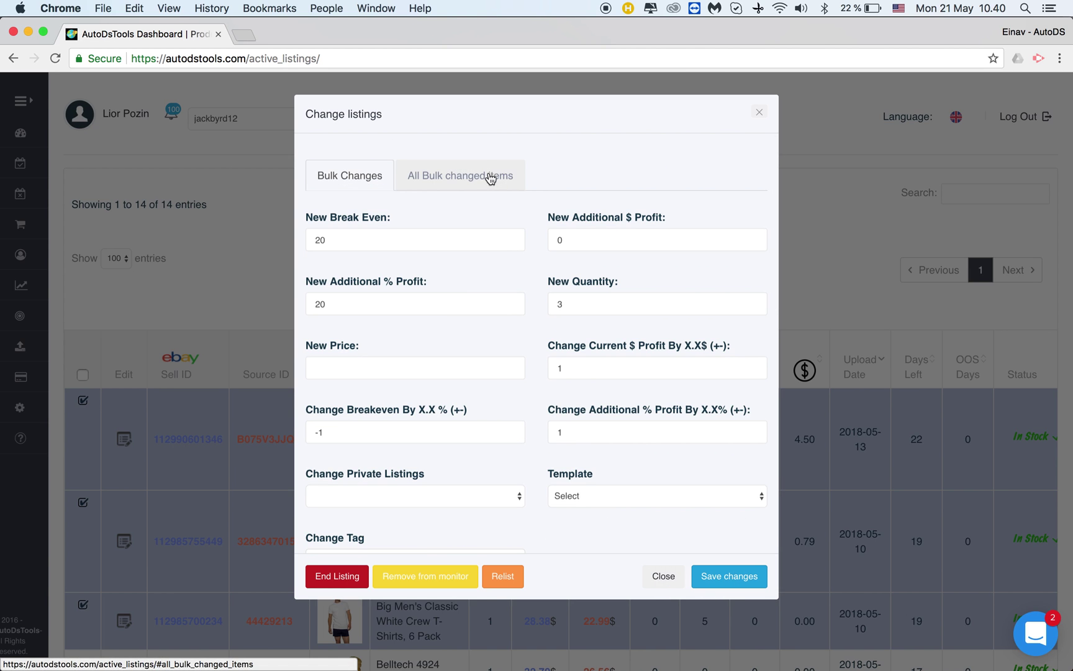
# Step: Open the All Bulk changed items history, check the latest Finished status, and view change 82393
pyautogui.click(449, 177)
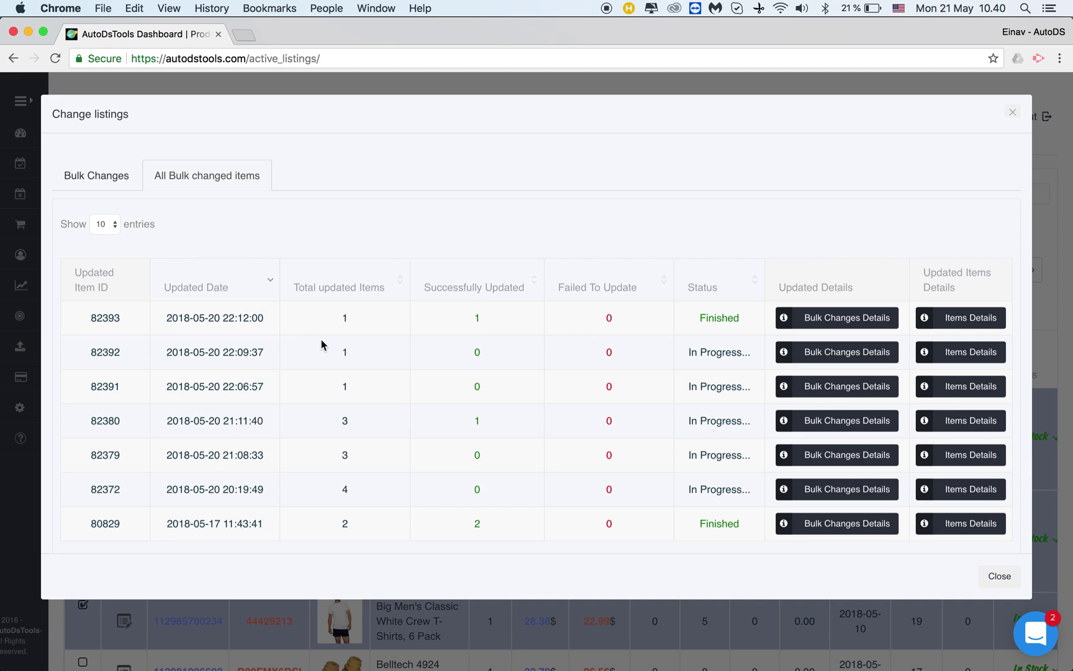
pyautogui.doubleClick(719, 315)
pyautogui.moveTo(742, 353); pyautogui.dragTo(681, 499)
pyautogui.click(726, 494)
pyautogui.click(828, 321)
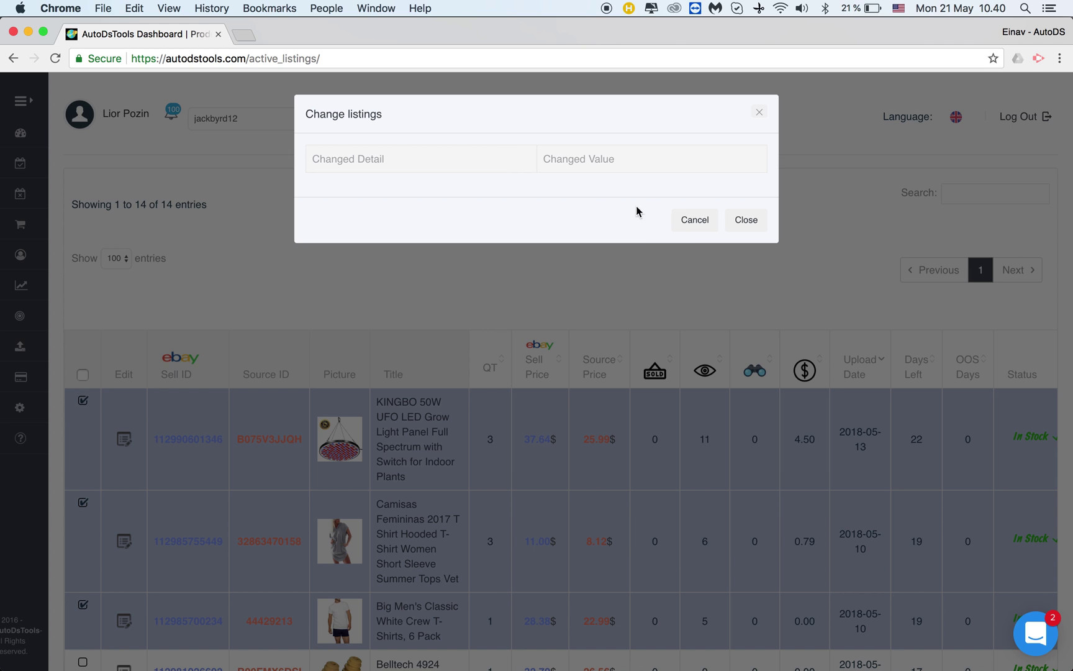
# Step: Check bulk change 80829, then confirm change 82393's listing shows a success message
pyautogui.click(694, 219)
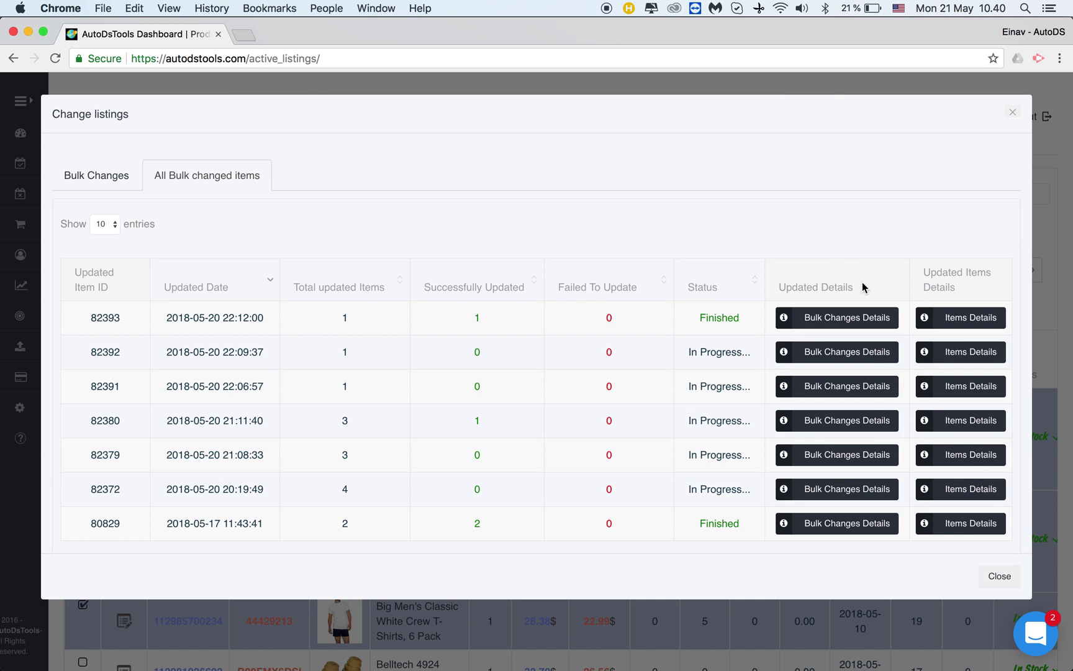
pyautogui.click(829, 523)
pyautogui.click(691, 218)
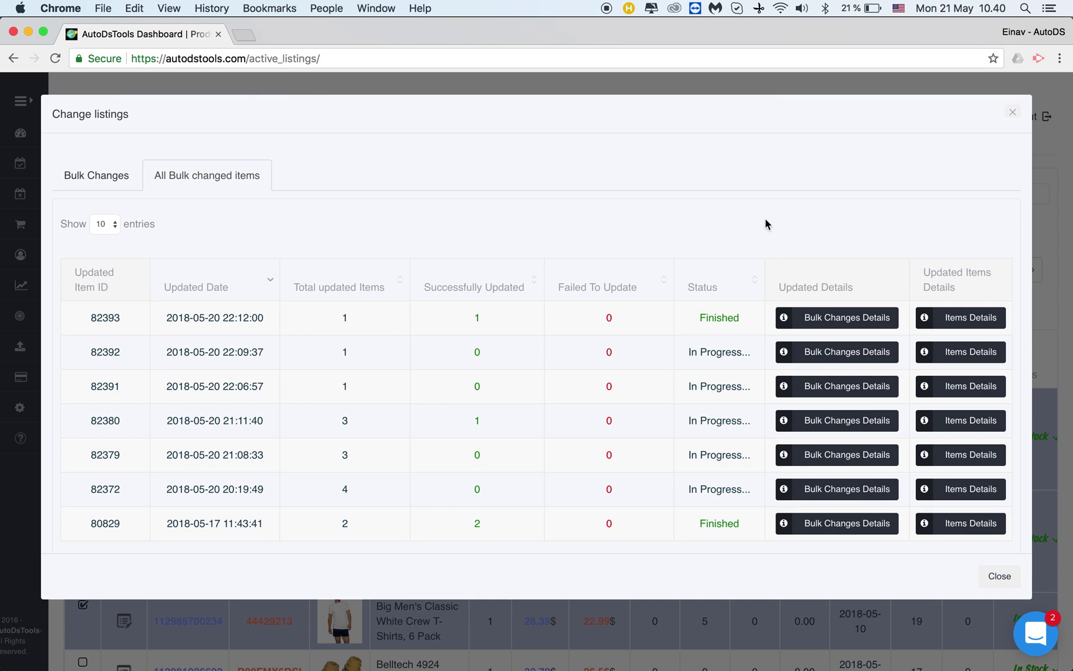
pyautogui.click(961, 317)
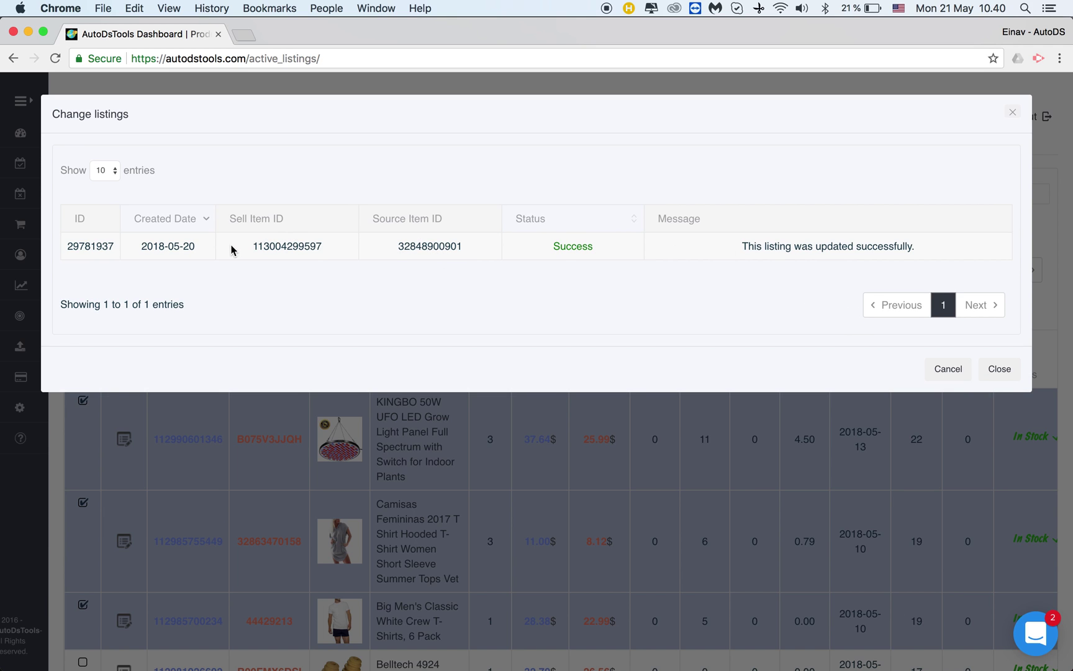
pyautogui.click(817, 243)
pyautogui.tripleClick(818, 243)
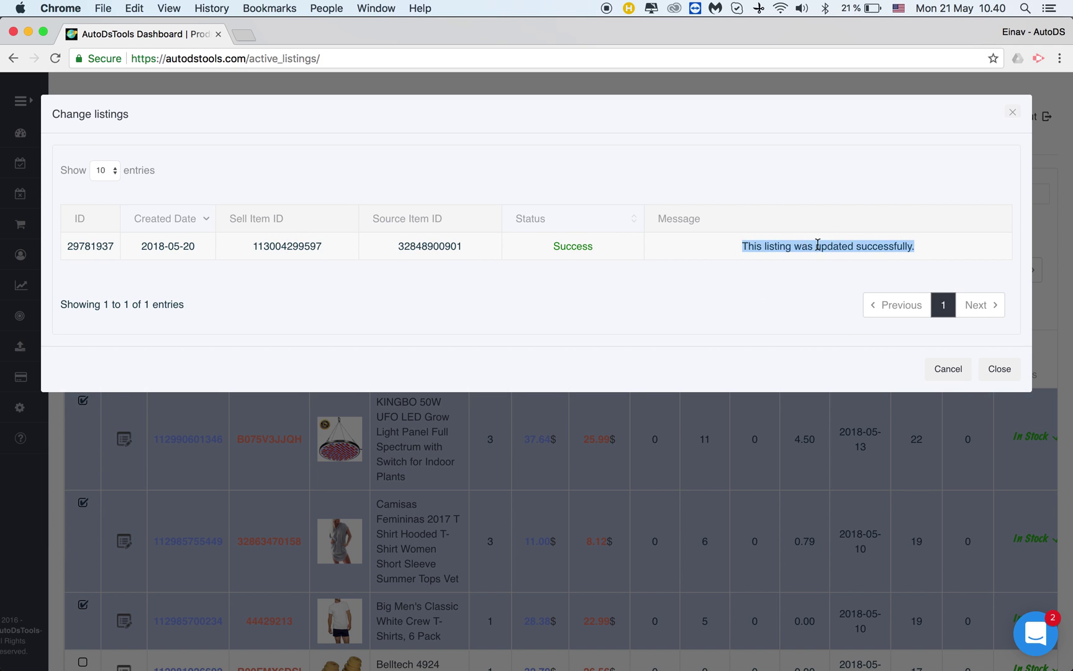
# Step: Close the bulk change window to return to Active Listings
pyautogui.click(947, 369)
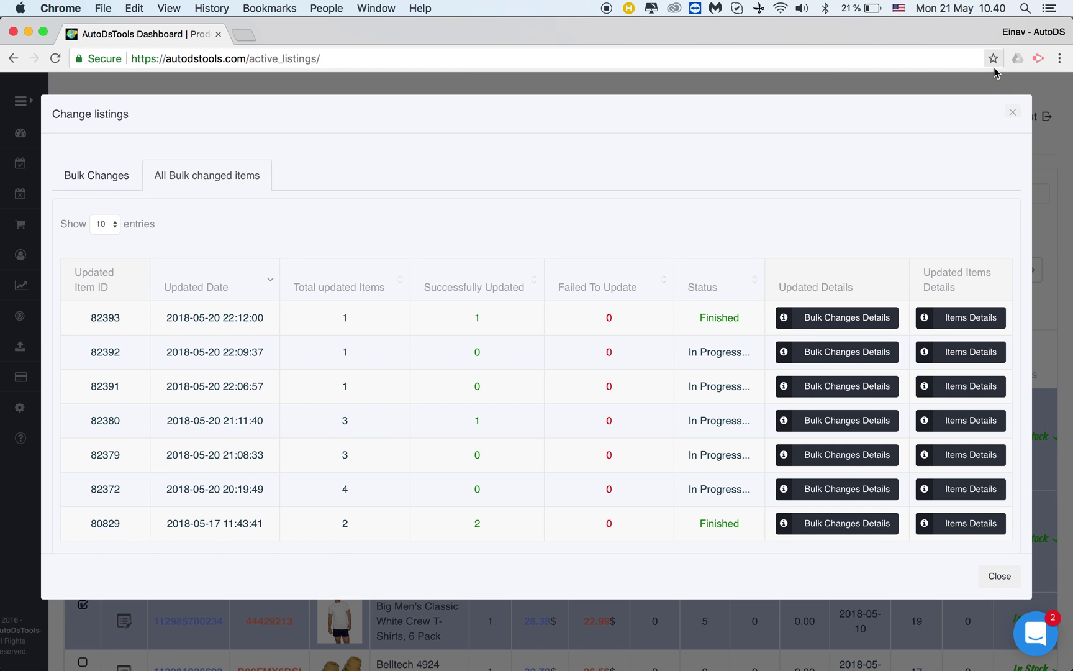
pyautogui.click(1012, 112)
pyautogui.click(553, 144)
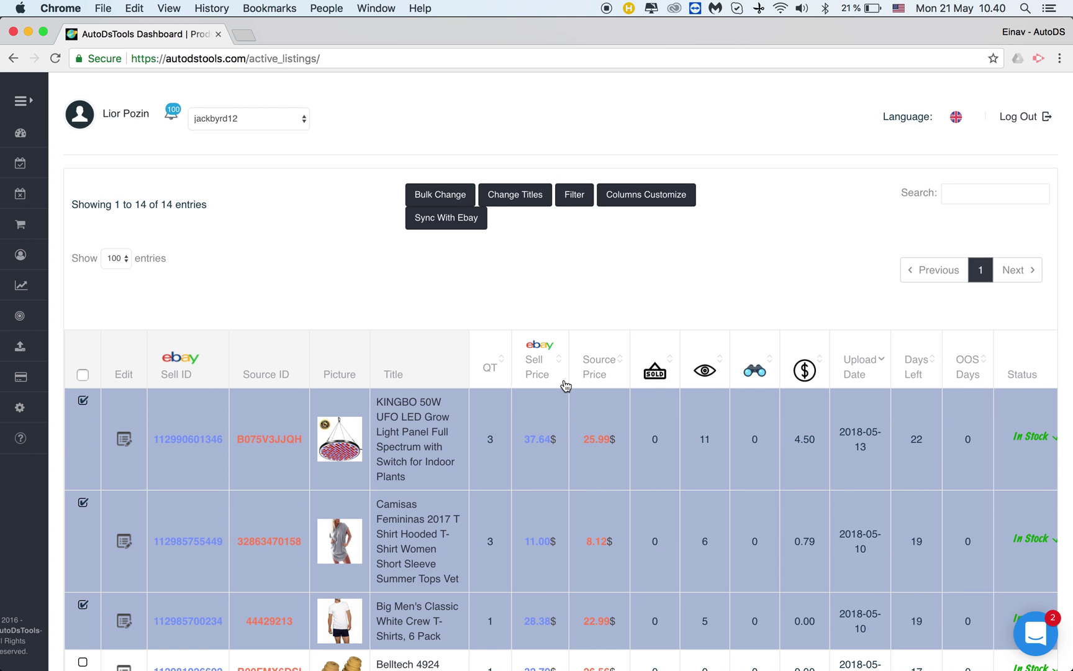